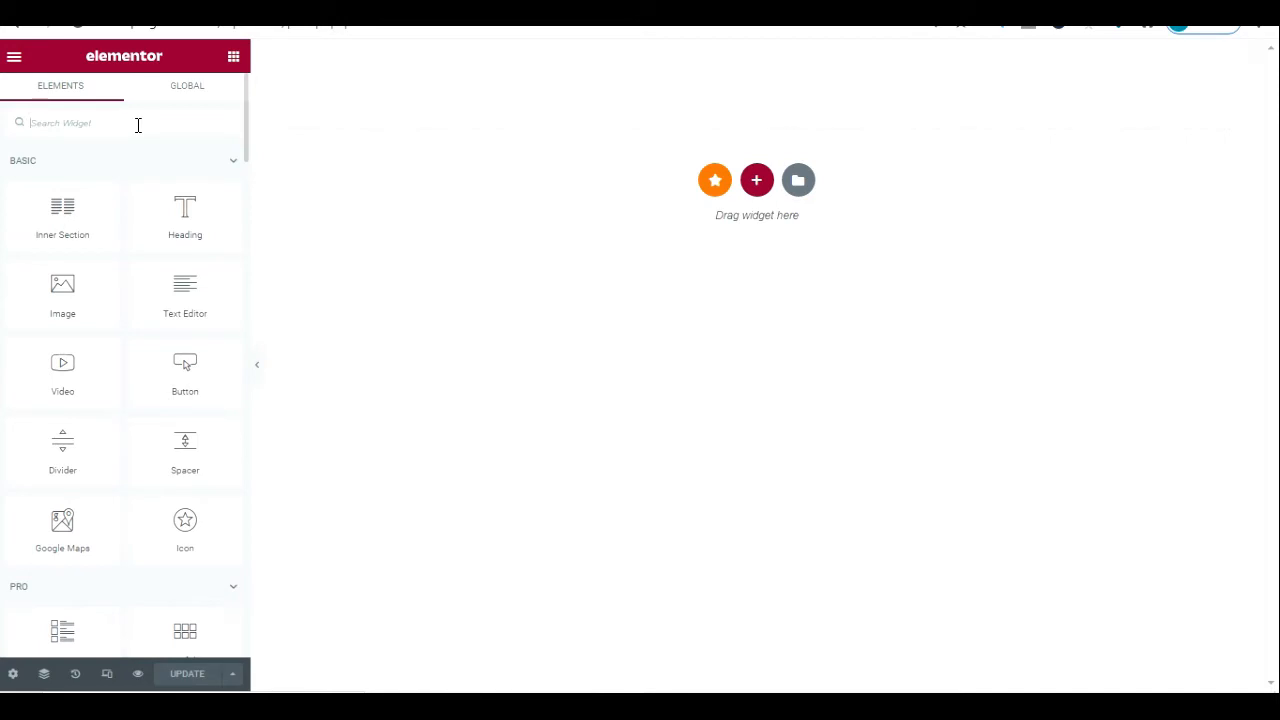
Search the widgets for "comm", view the Post Comments widget's information, and clear the search.
type("comm")
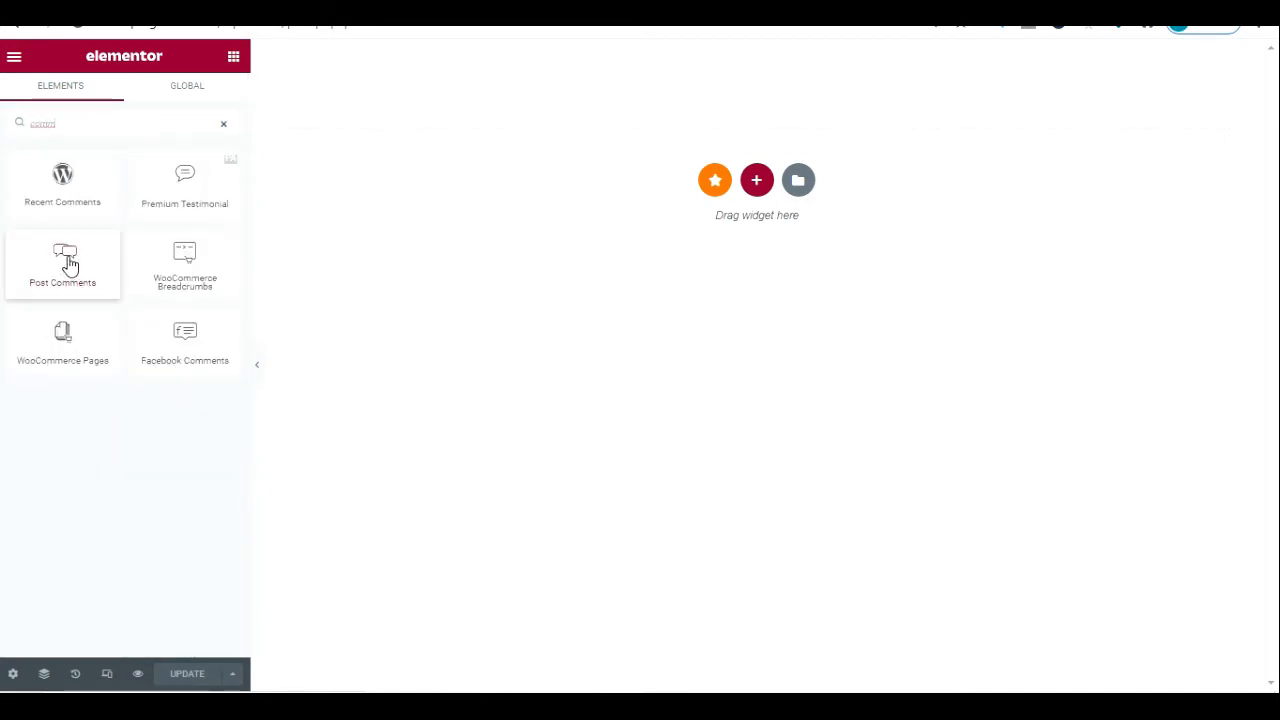
left_click(109, 247)
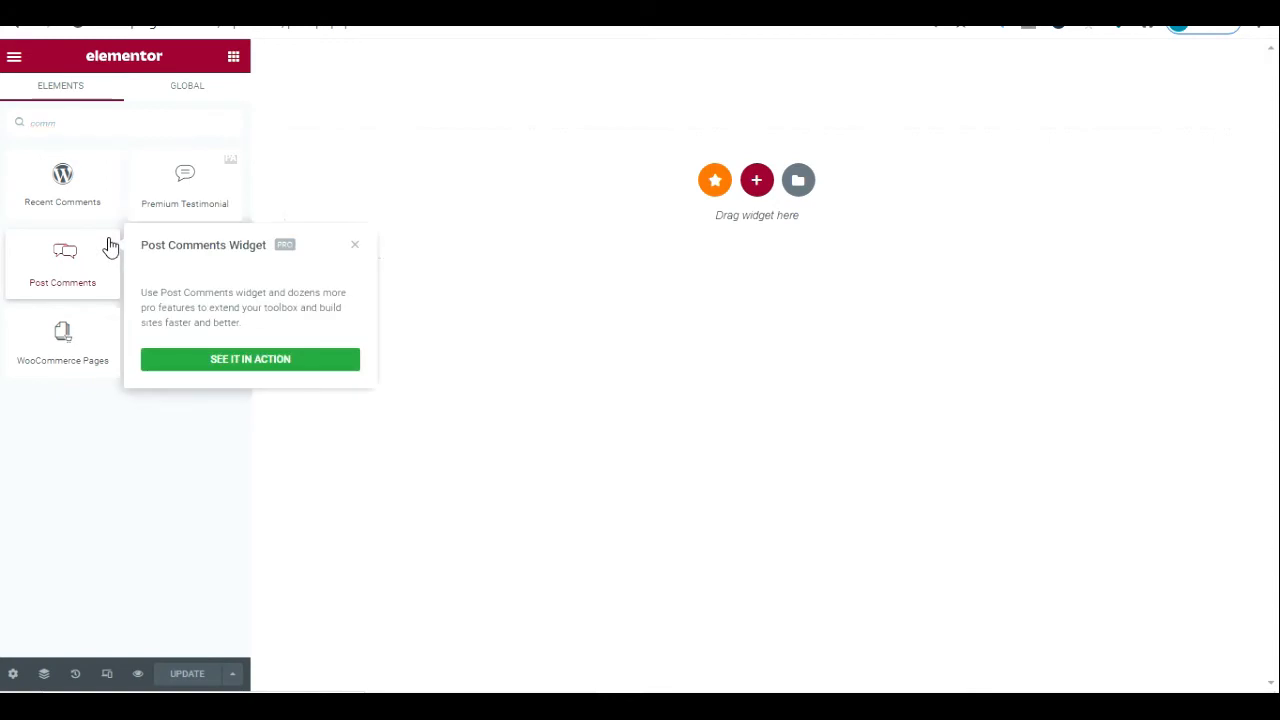
left_click(109, 247)
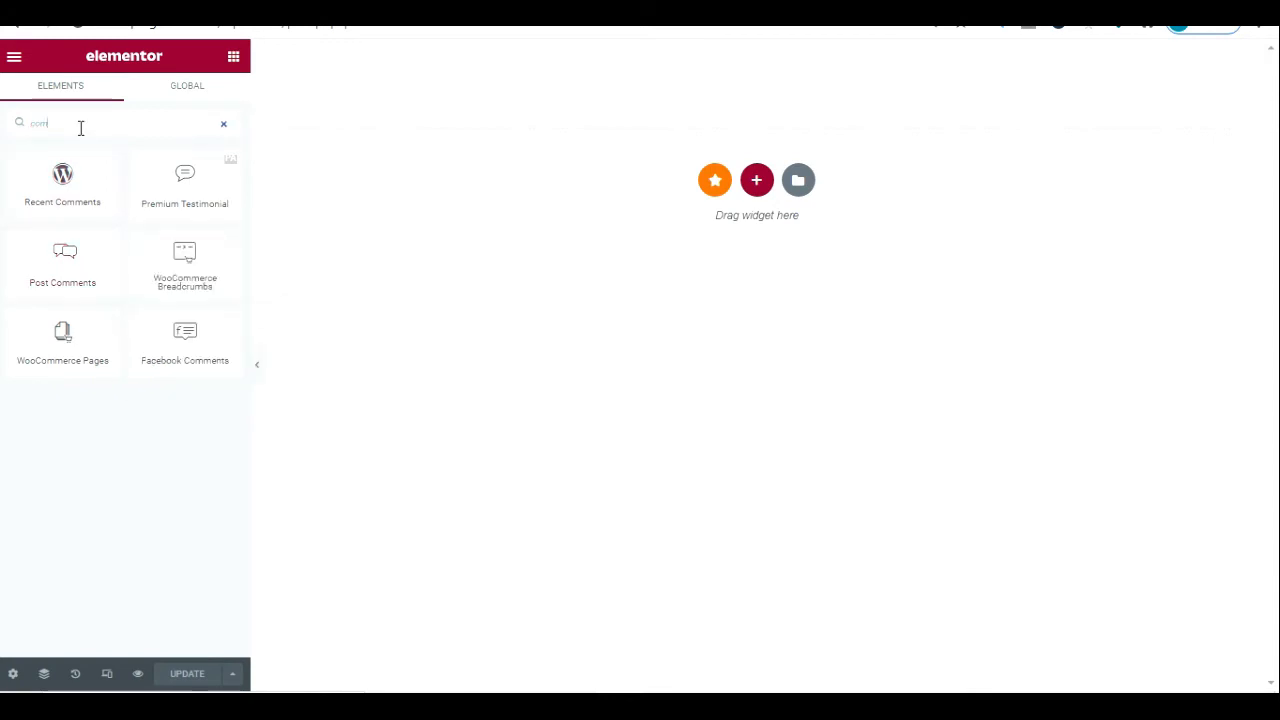
key("BackSpace")
key("BackSpace")
key("BackSpace")
key("BackSpace")
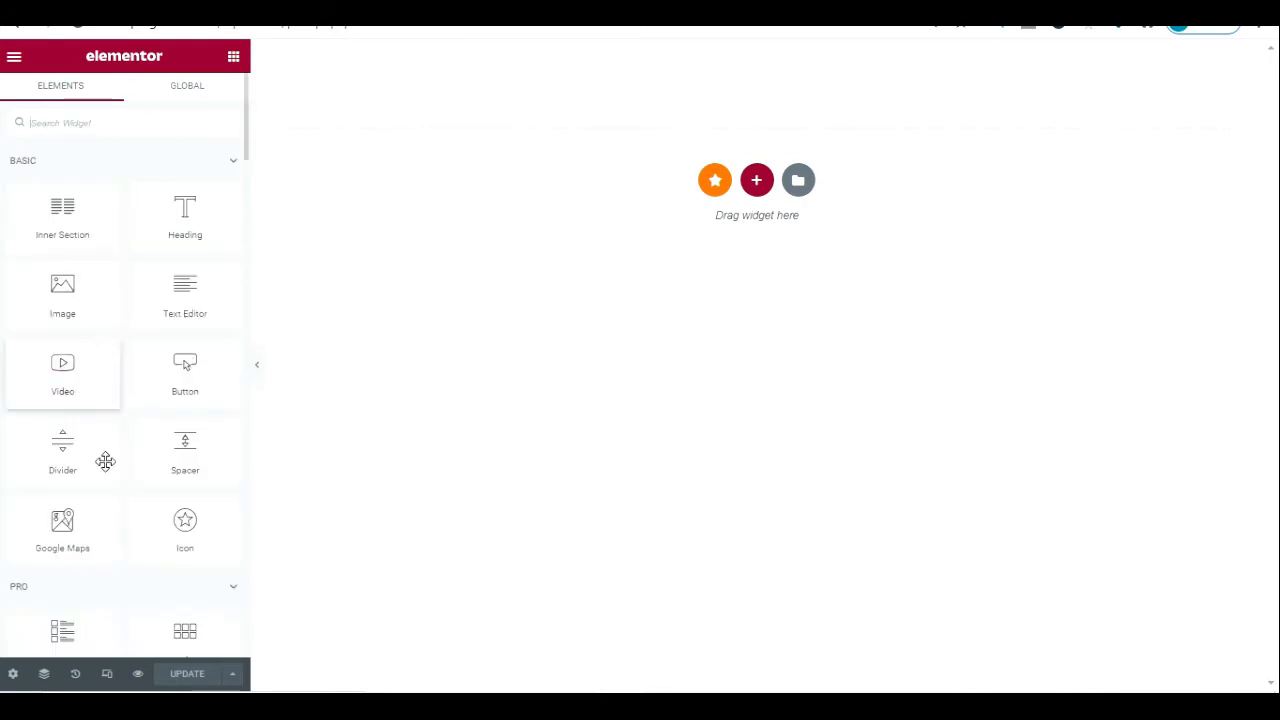
Set the post's page layout to Theme and check the comment area below the content.
left_click(13, 676)
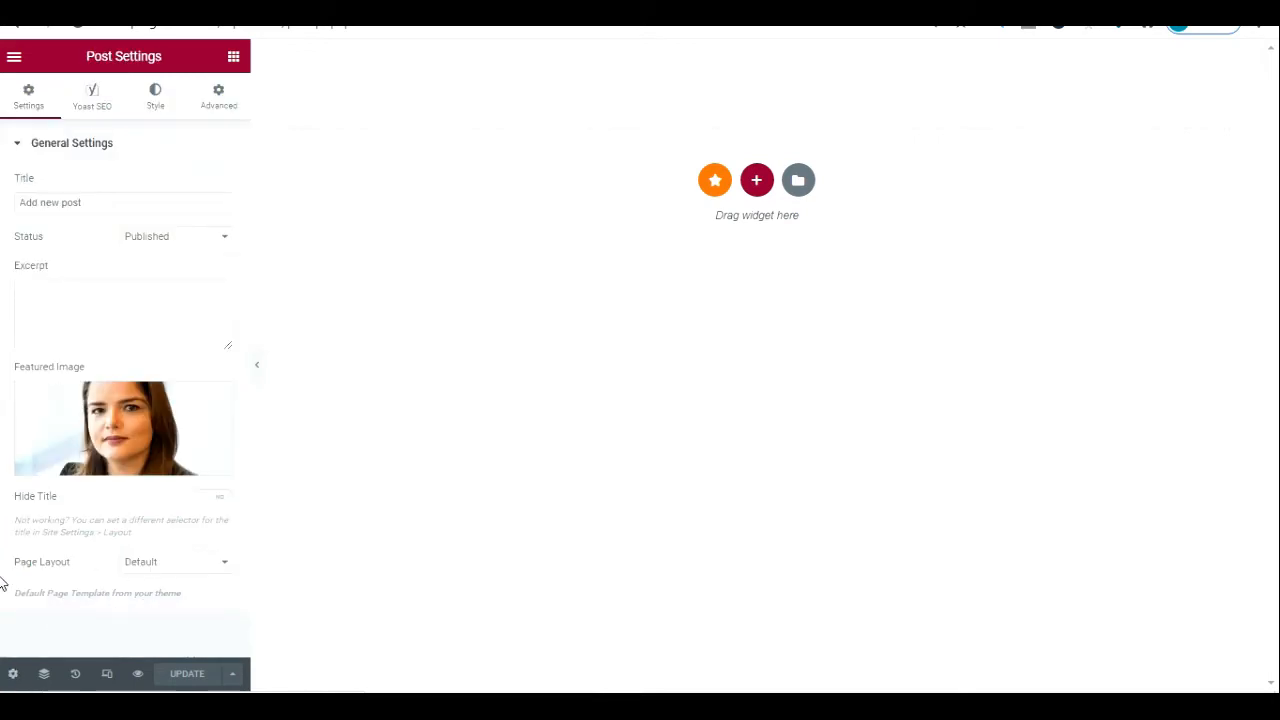
left_click(180, 567)
left_click(178, 622)
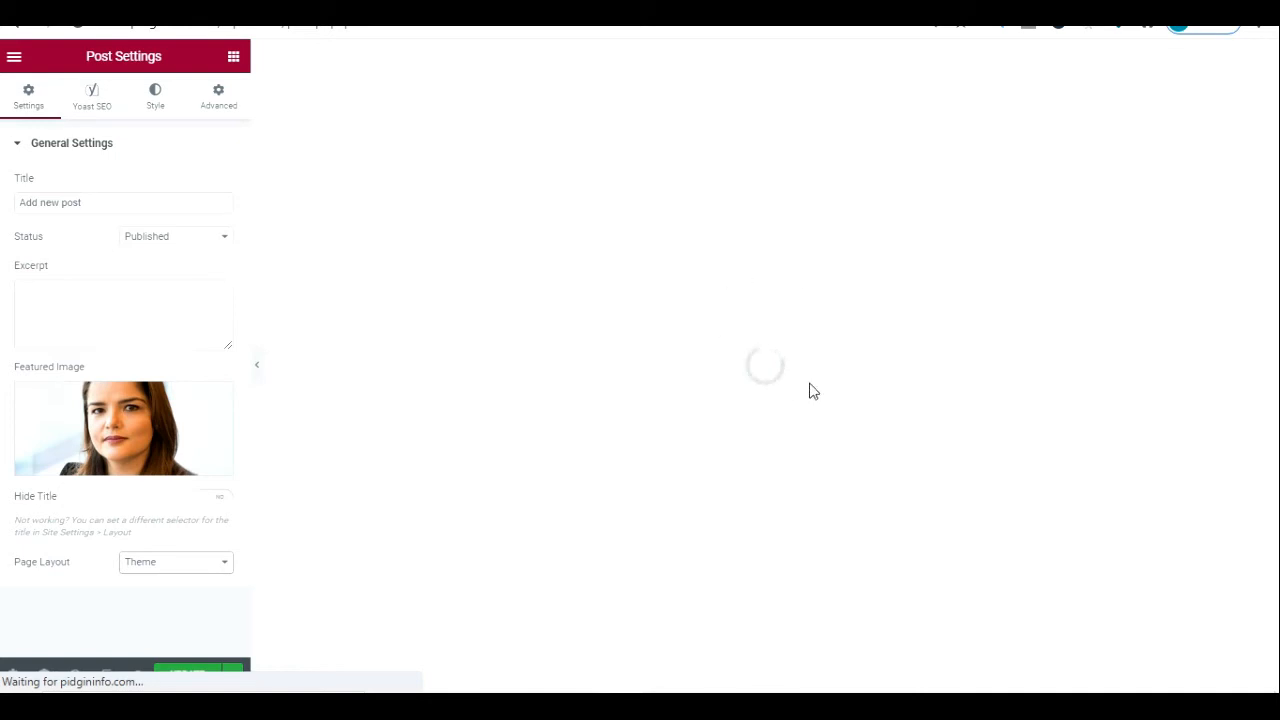
scroll(757, 309, "down", 5)
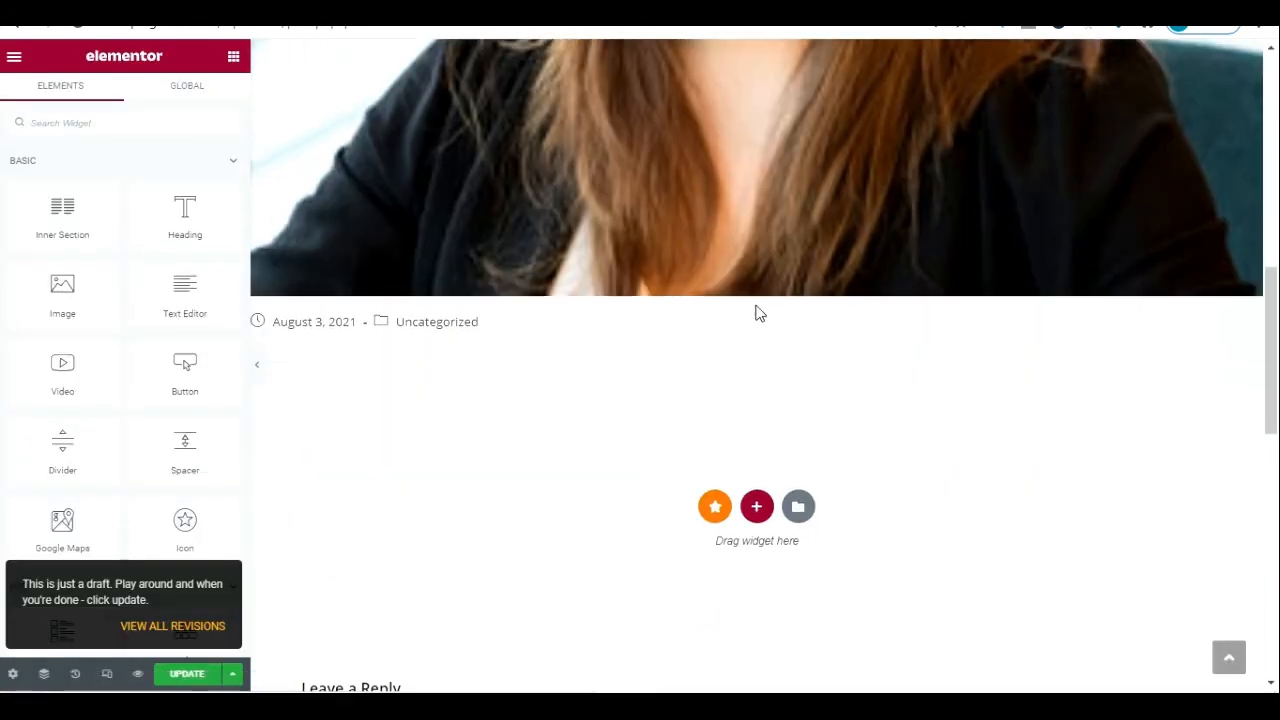
scroll(1271, 407, "down", 4)
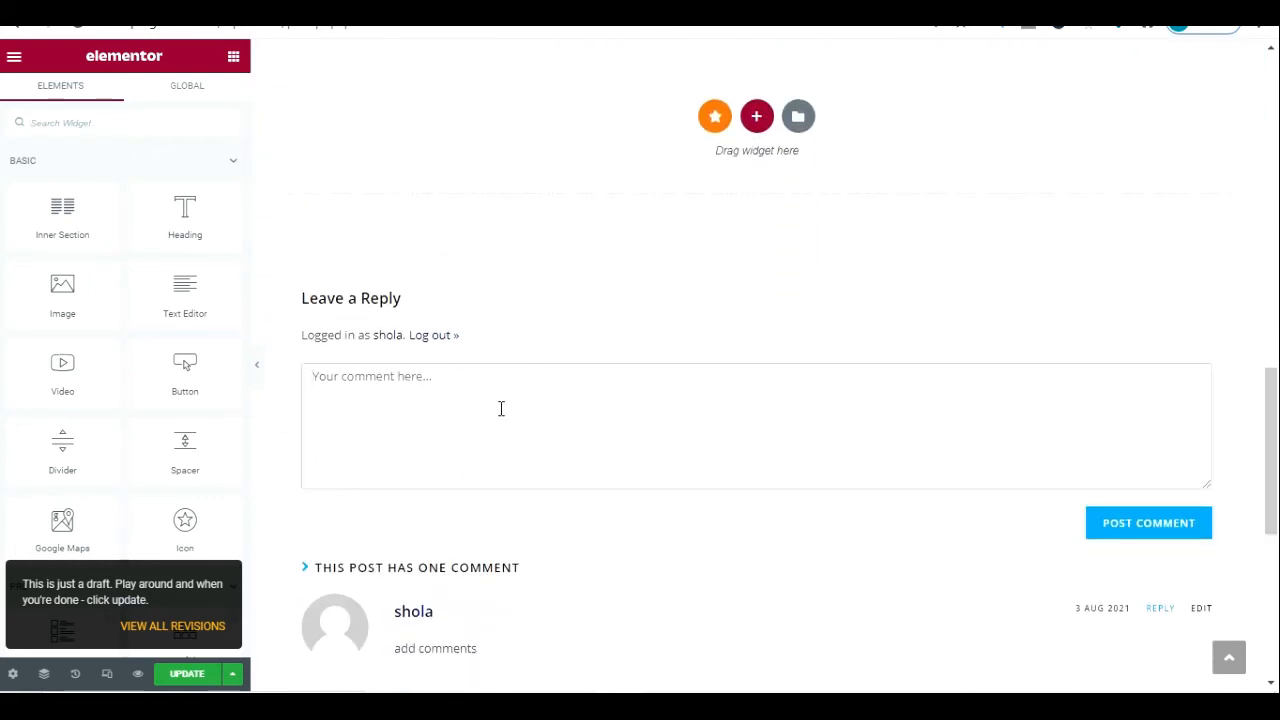
scroll(563, 450, "down", 2)
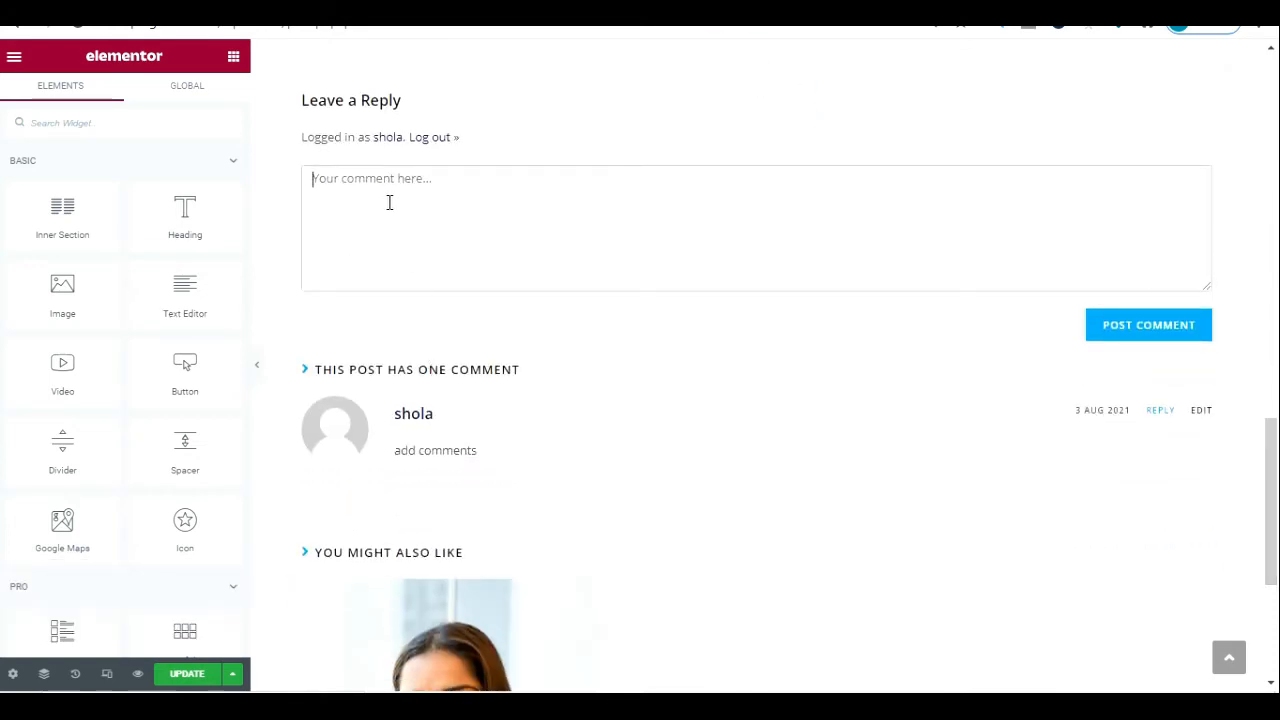
Try to post "add new comment" as a reply in the post's comment form.
type("add new comment")
left_click(1160, 336)
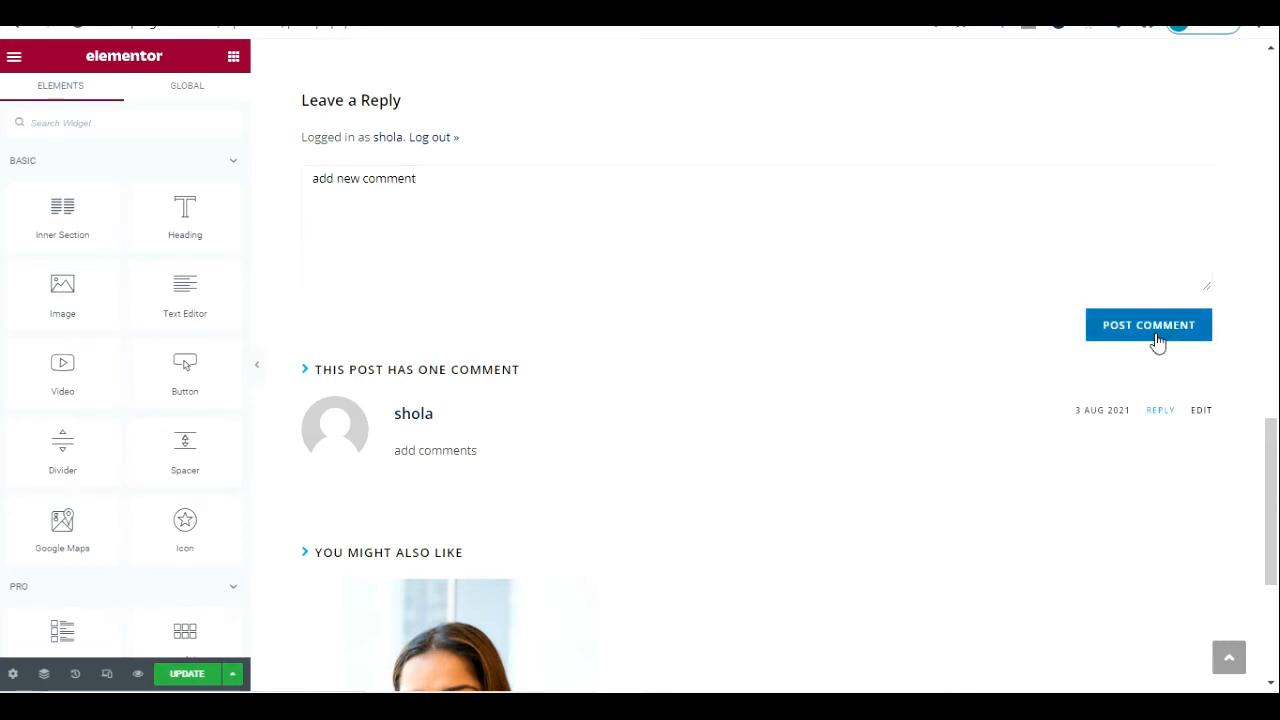
Add a single-column section below the post date and place a Heading widget in it.
left_click_drag(1272, 485, 1276, 100)
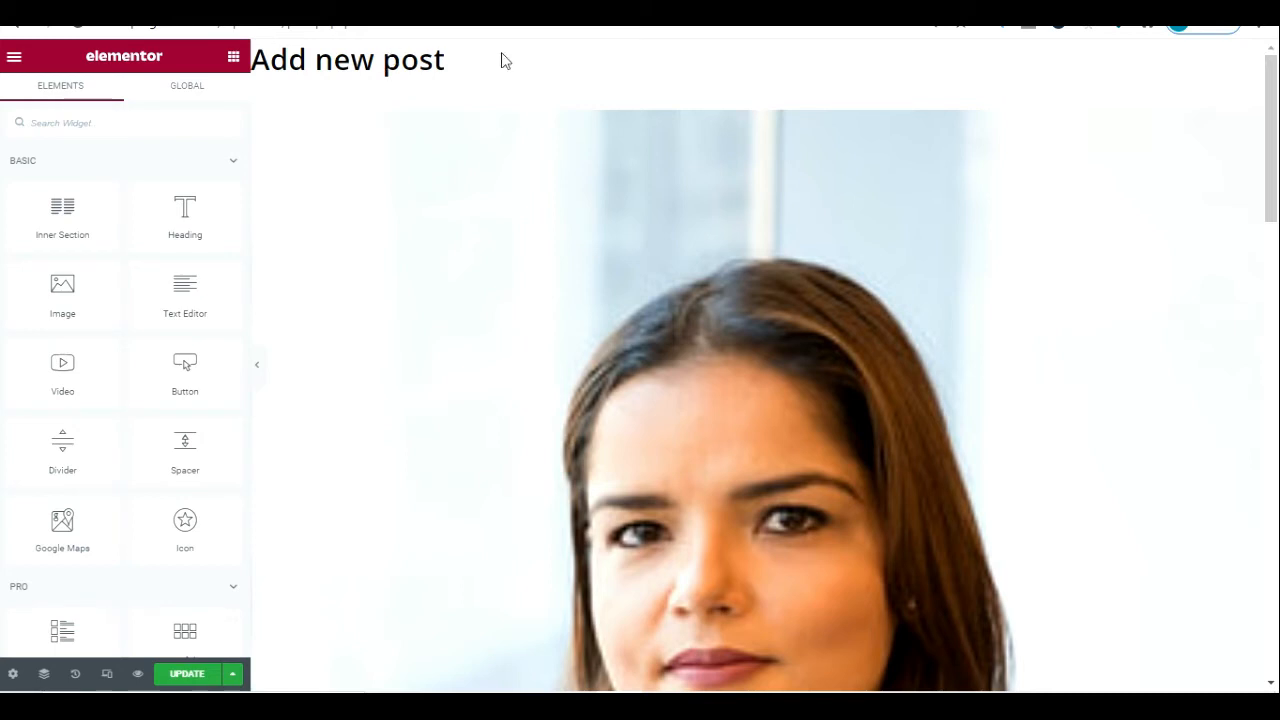
left_click_drag(1272, 117, 1276, 352)
left_click(757, 411)
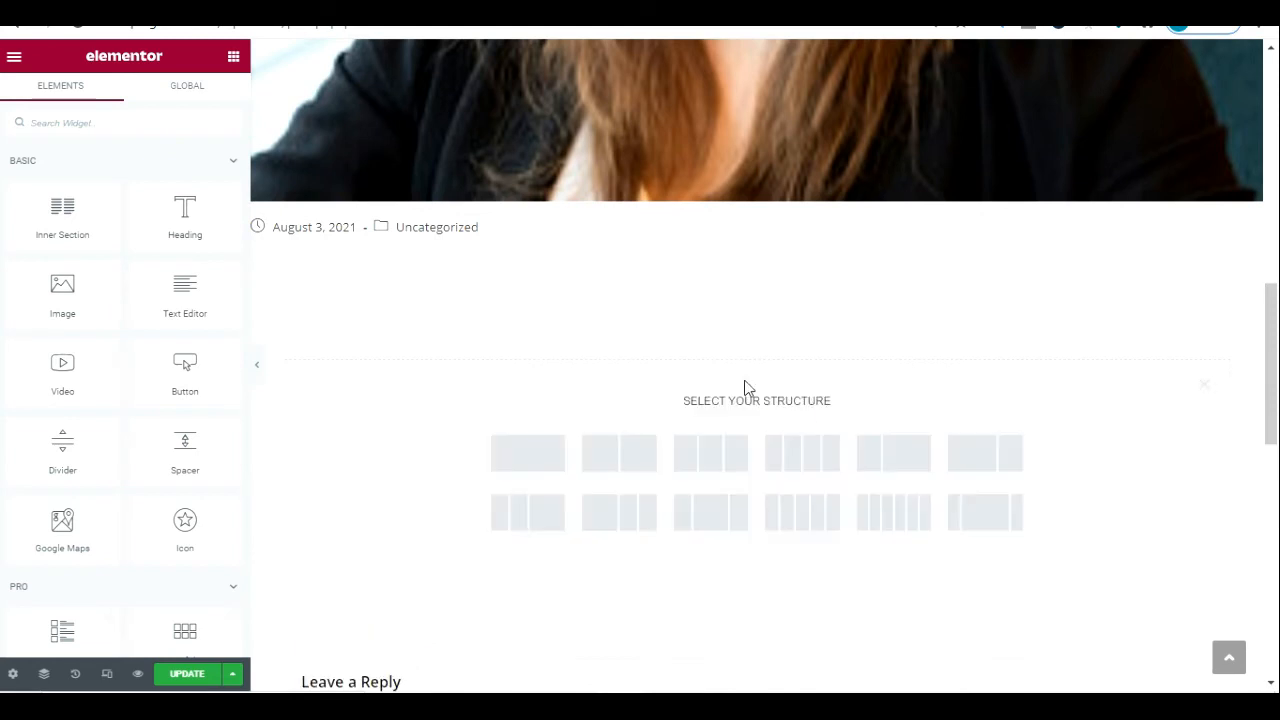
left_click(546, 456)
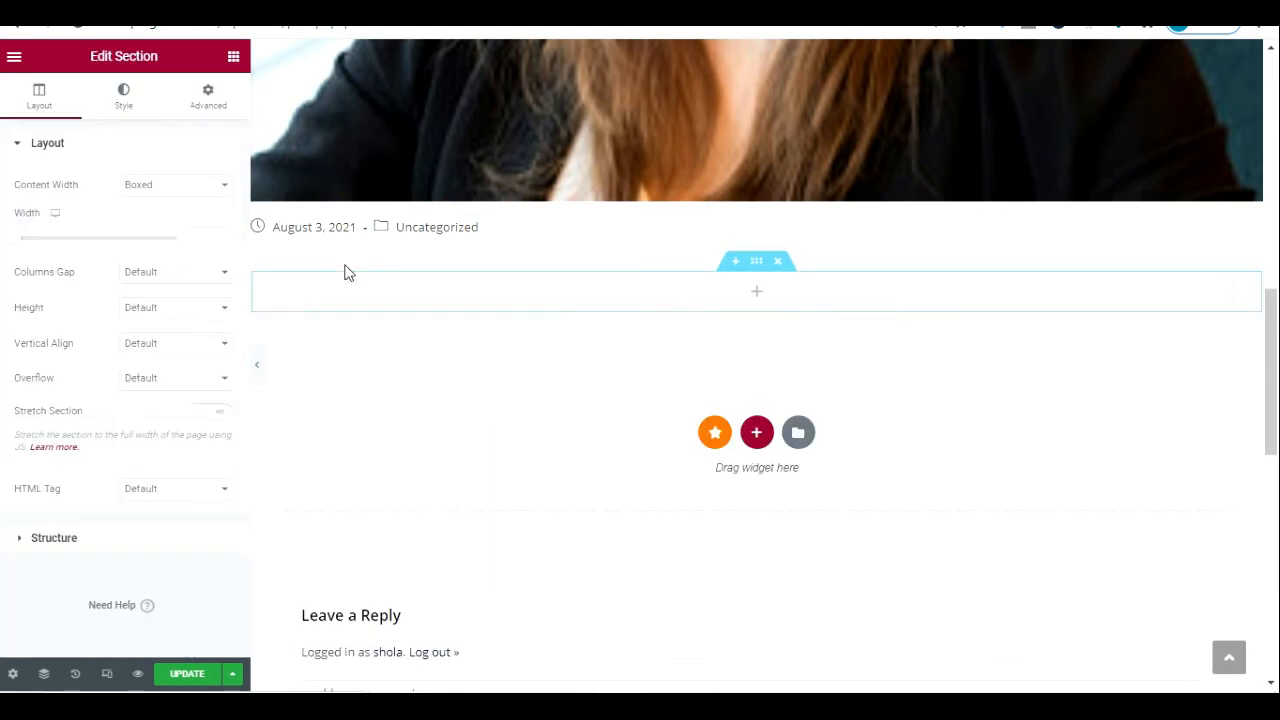
left_click(233, 56)
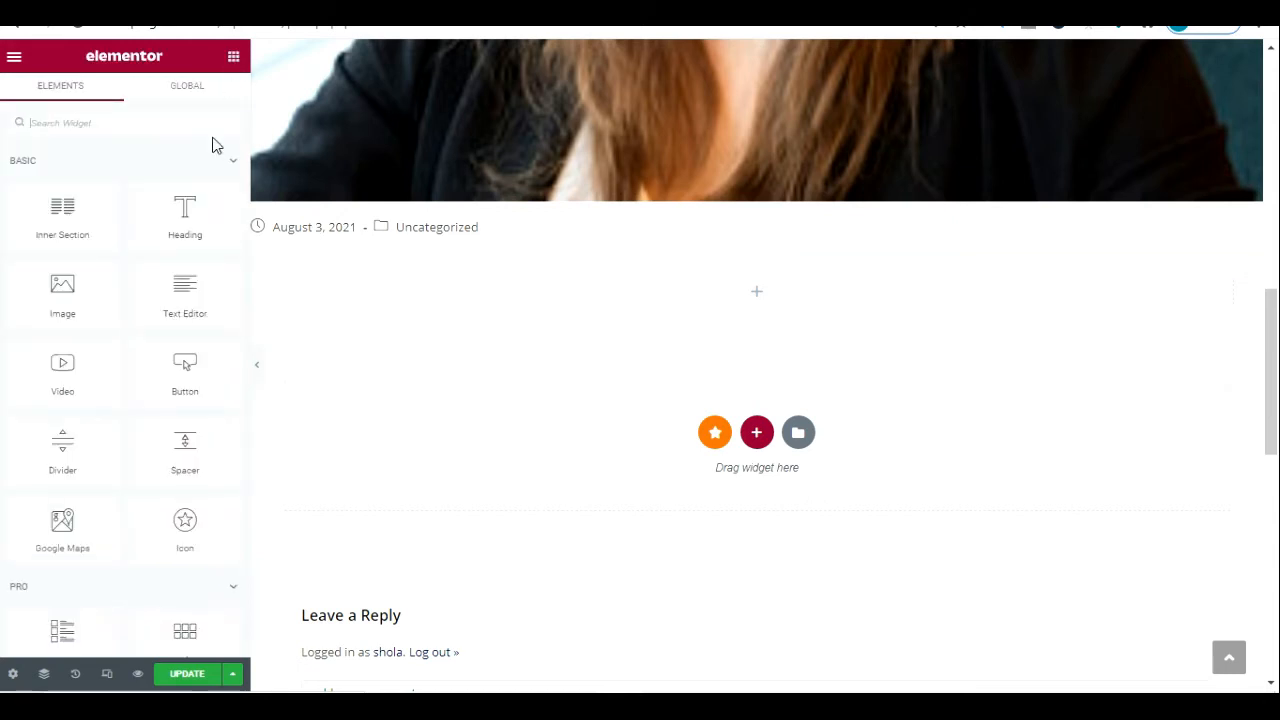
left_click_drag(186, 209, 486, 294)
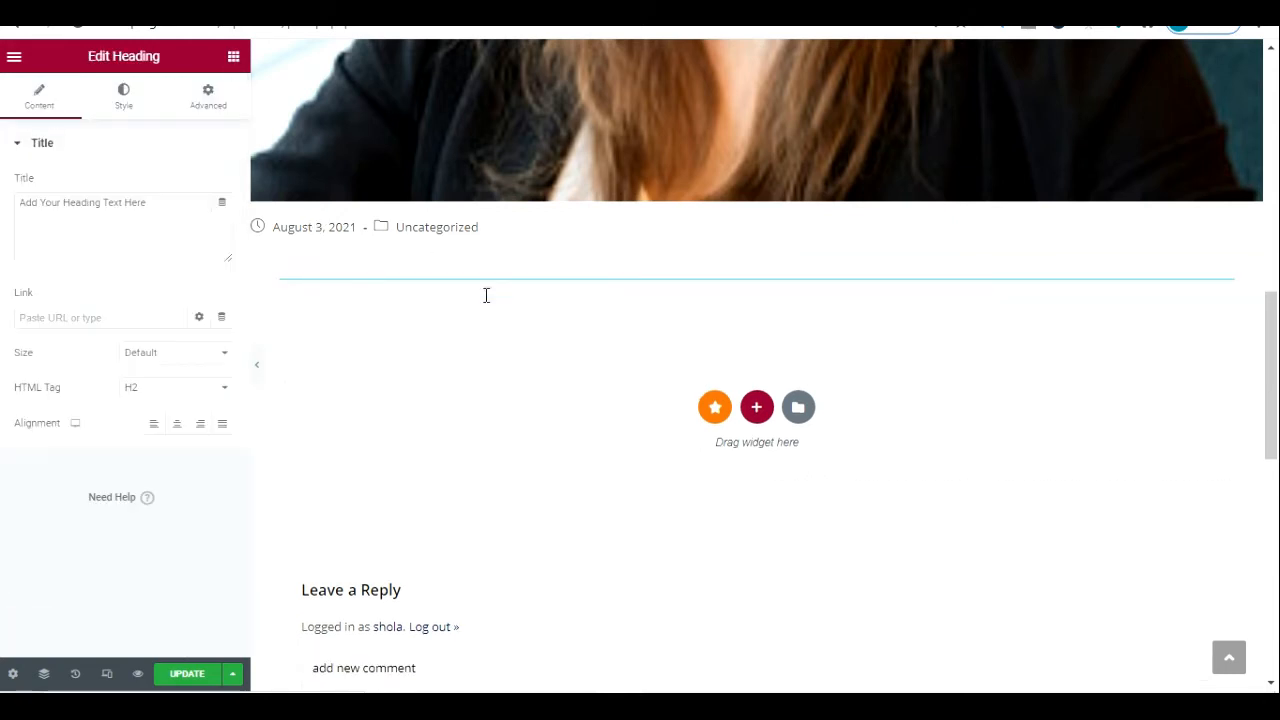
Place a Text Editor widget under the heading and an Image widget below the text.
left_click(233, 57)
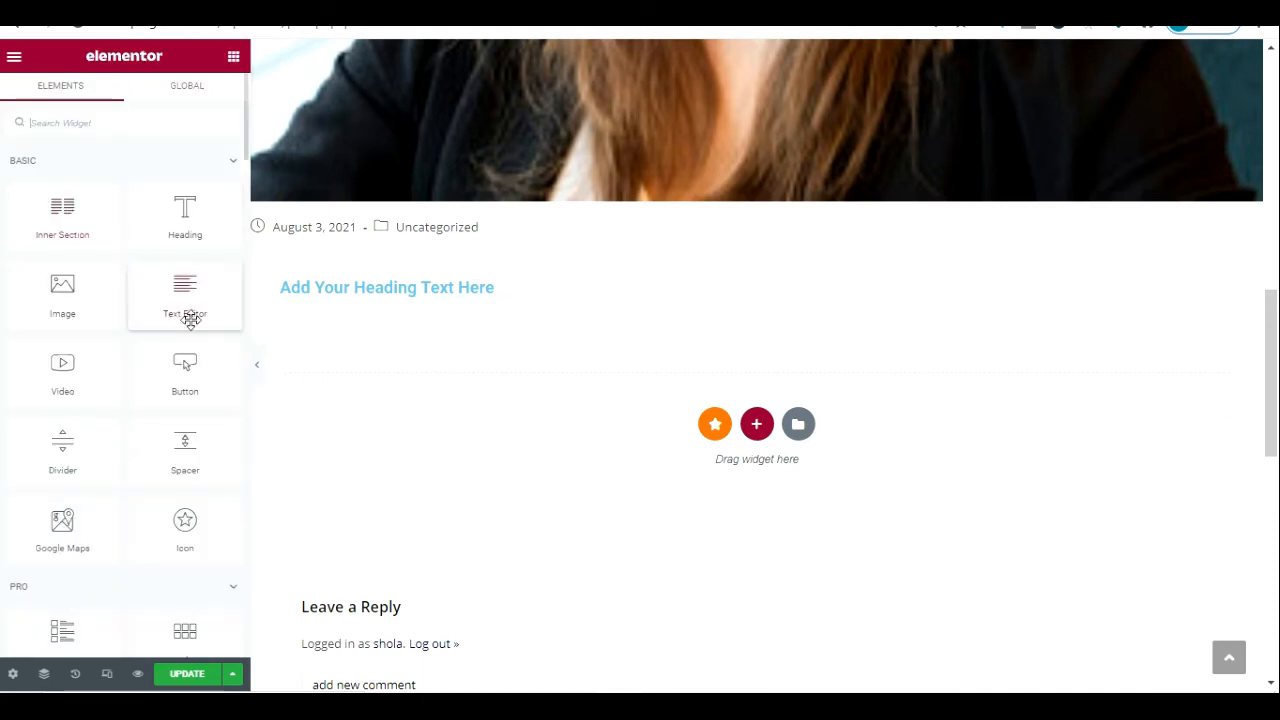
left_click_drag(189, 317, 486, 289)
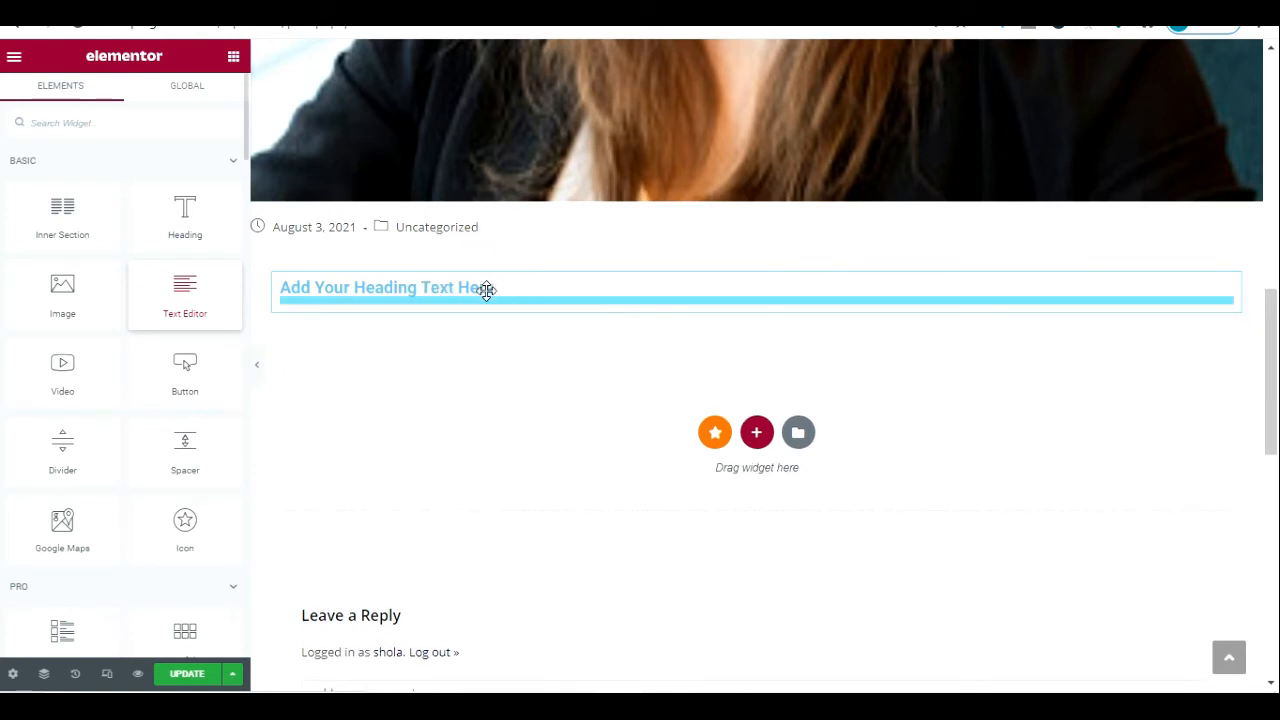
left_click(236, 57)
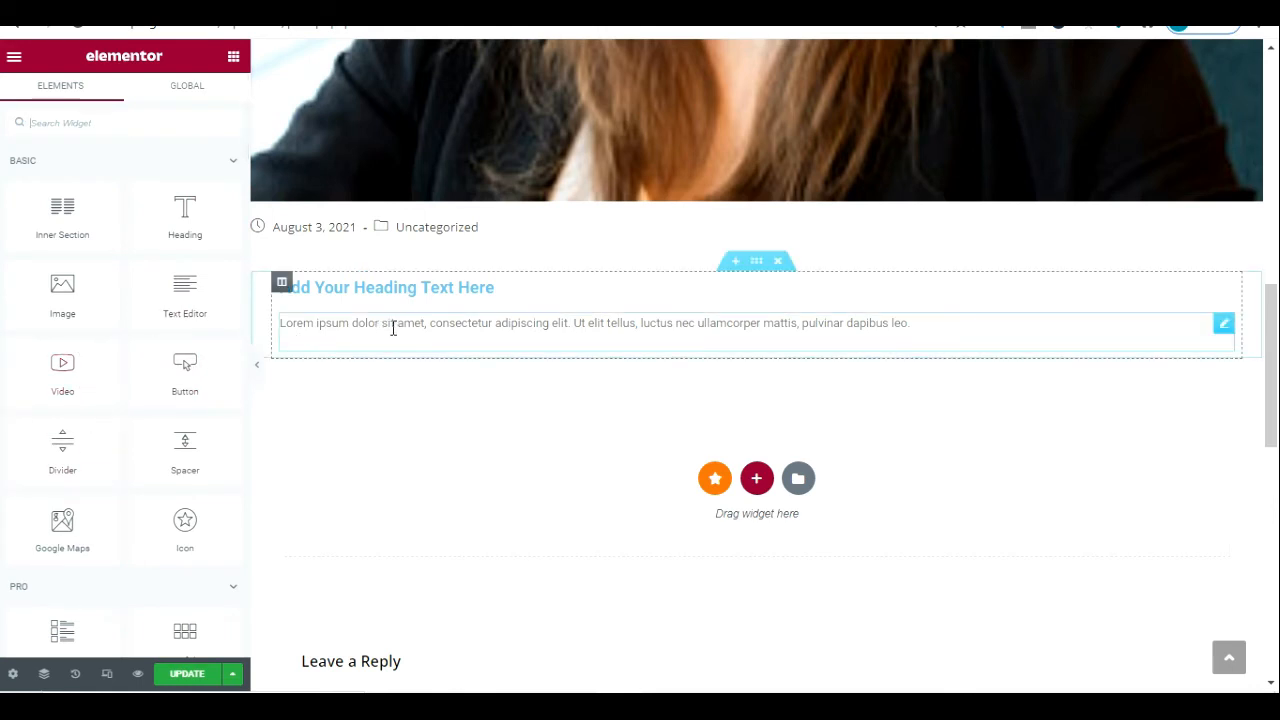
left_click_drag(90, 302, 434, 358)
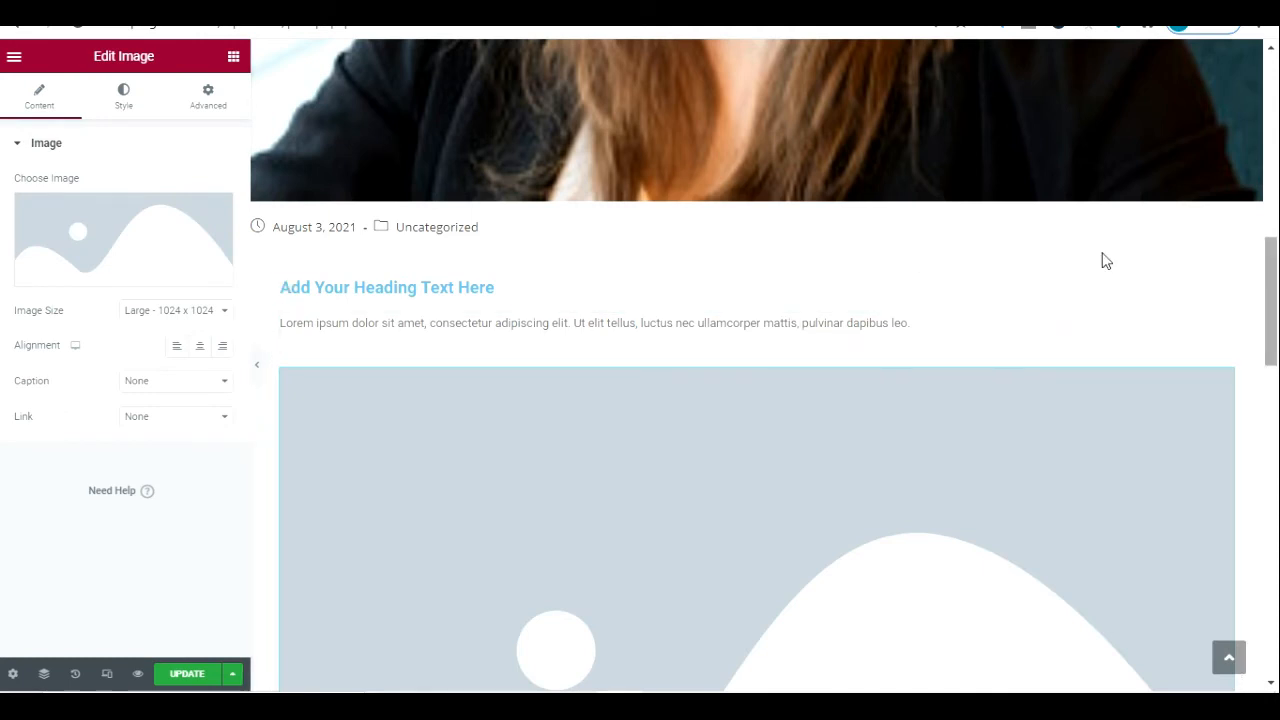
Delete the section containing the heading, text and image widgets.
mouse_move(735, 310)
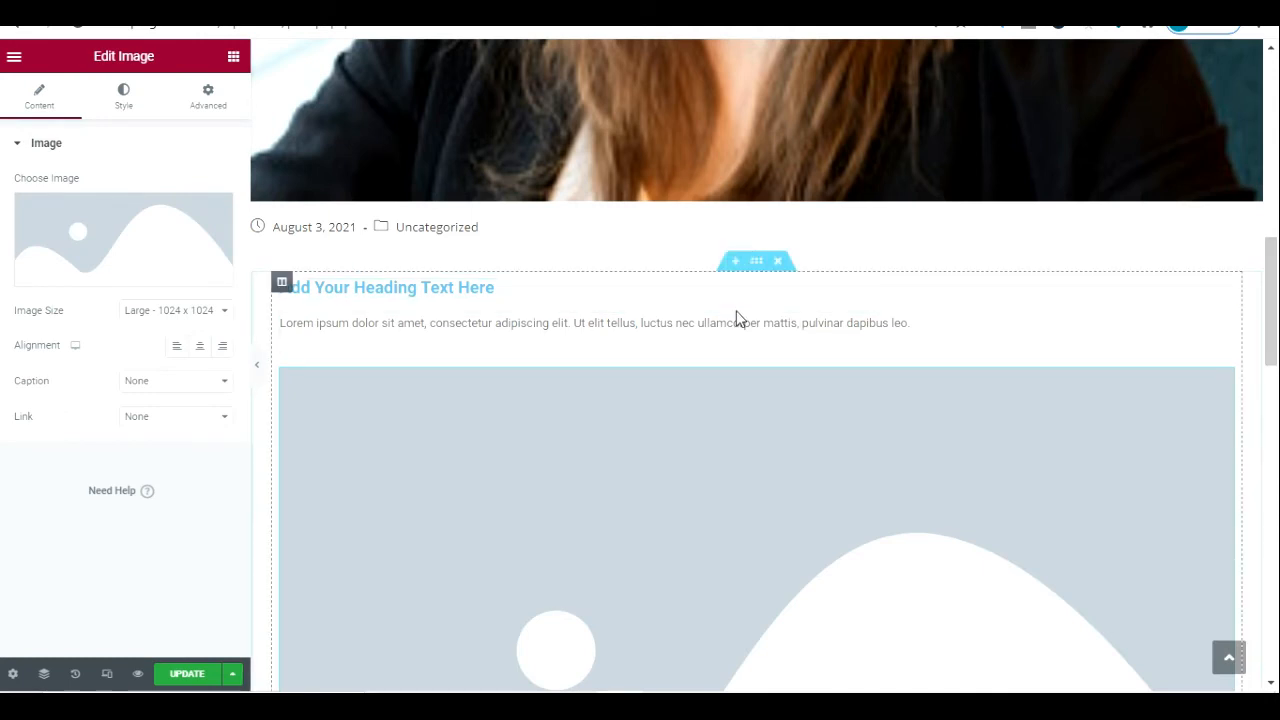
left_click(778, 264)
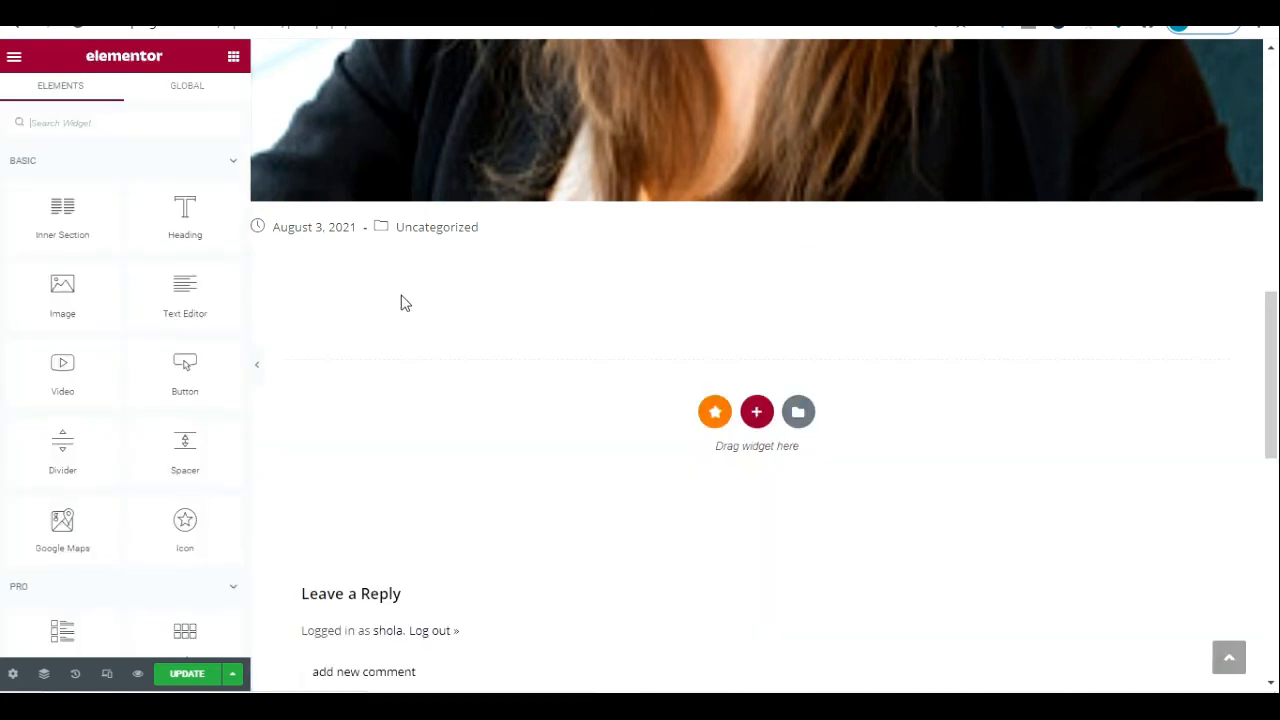
Check the available page layout options in the post settings without changing the selection.
left_click(13, 675)
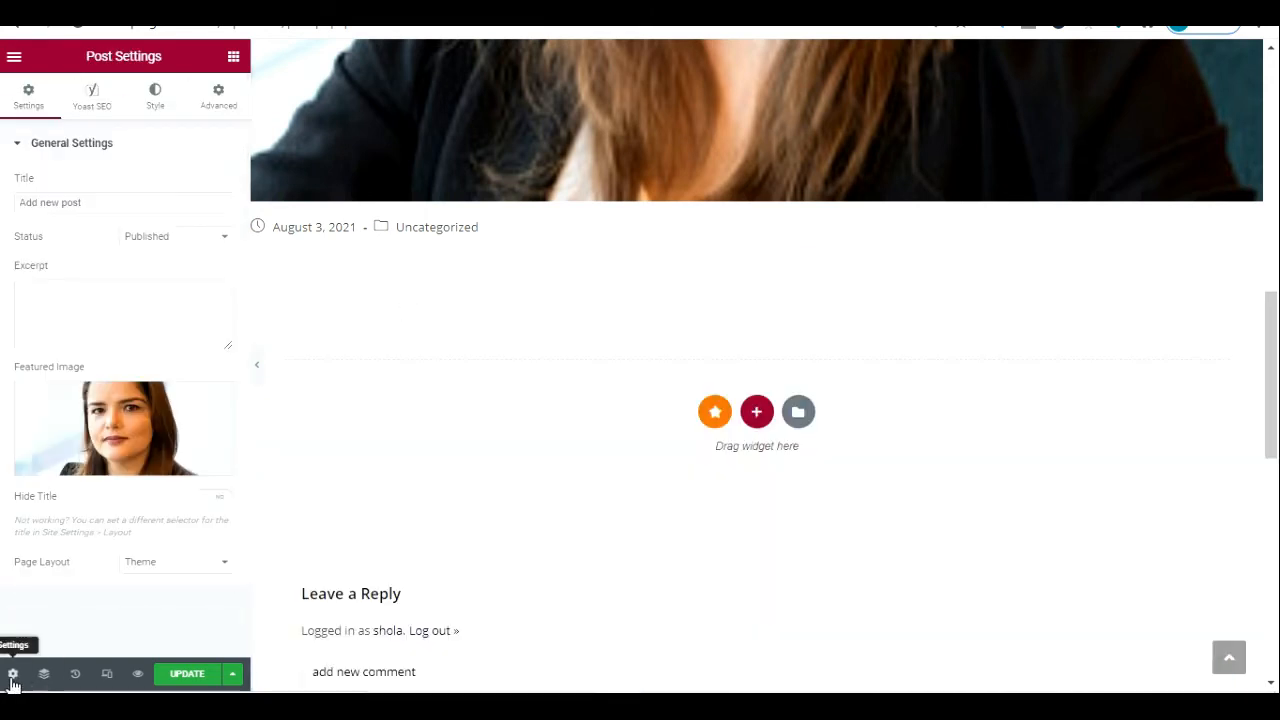
left_click(140, 563)
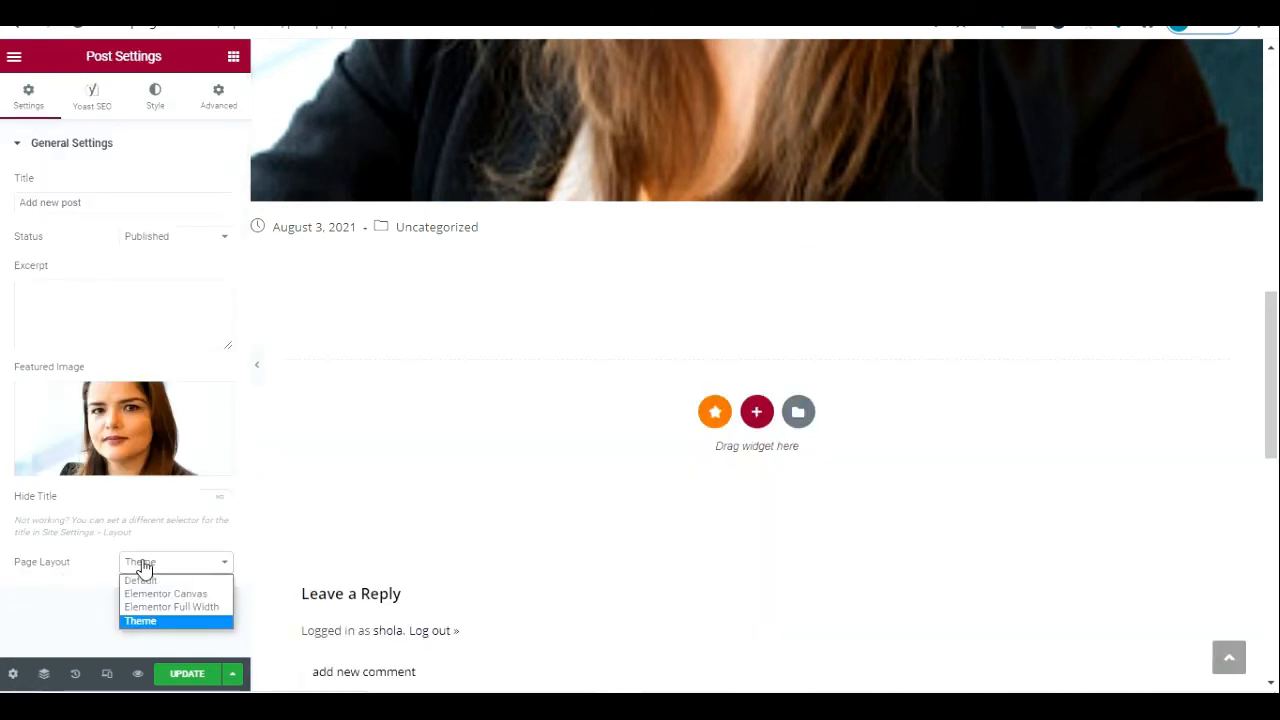
left_click(53, 621)
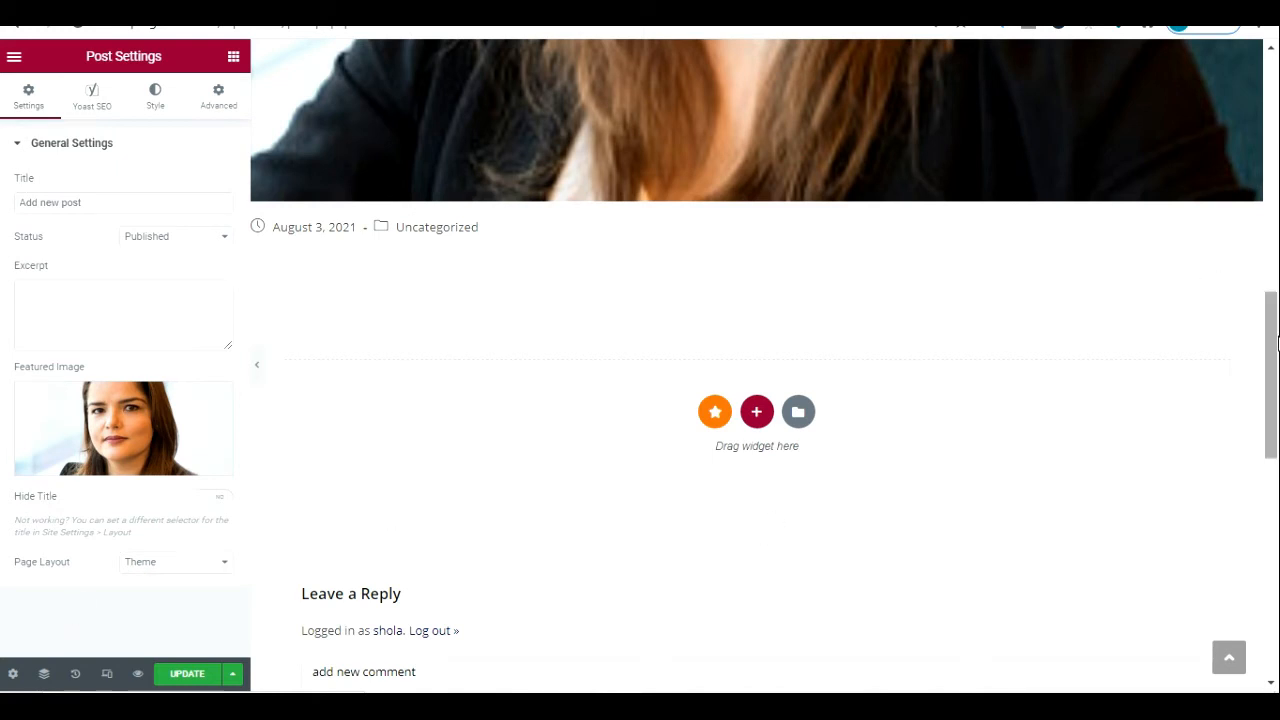
Insert the saved template "01 blog" into the post, importing its document settings too.
left_click_drag(1272, 340, 1275, 380)
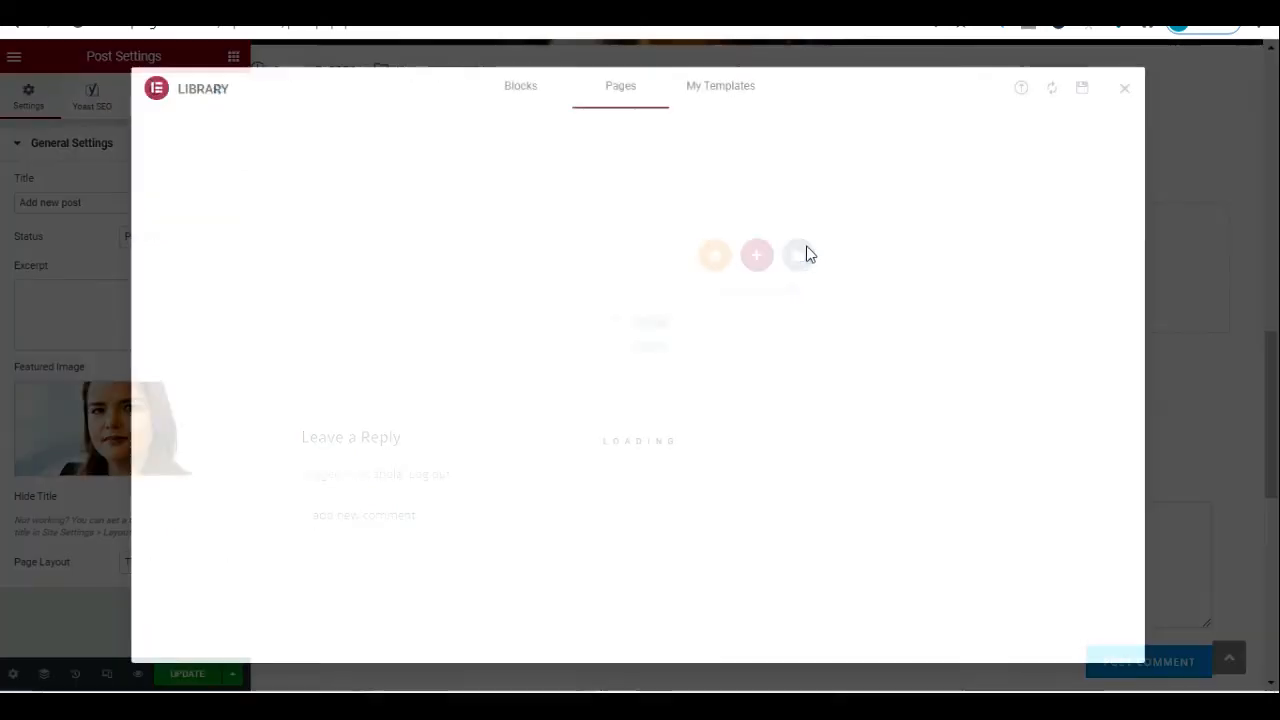
left_click(798, 255)
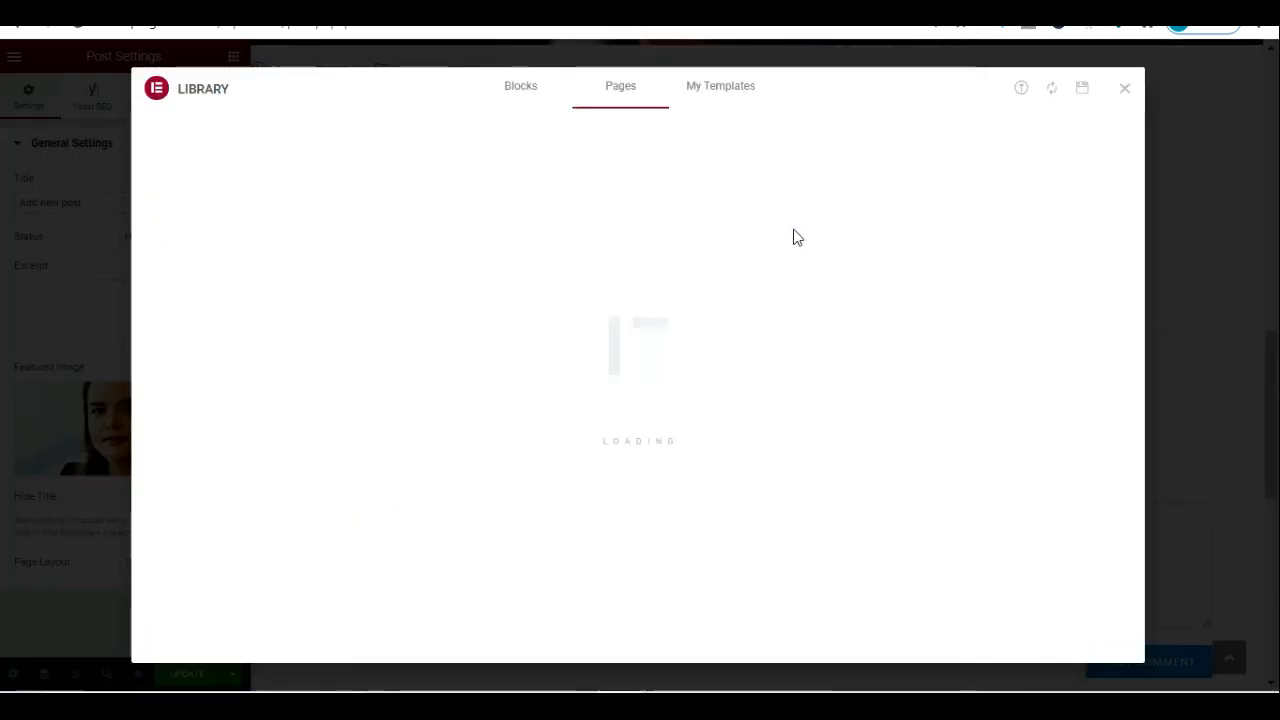
left_click(715, 92)
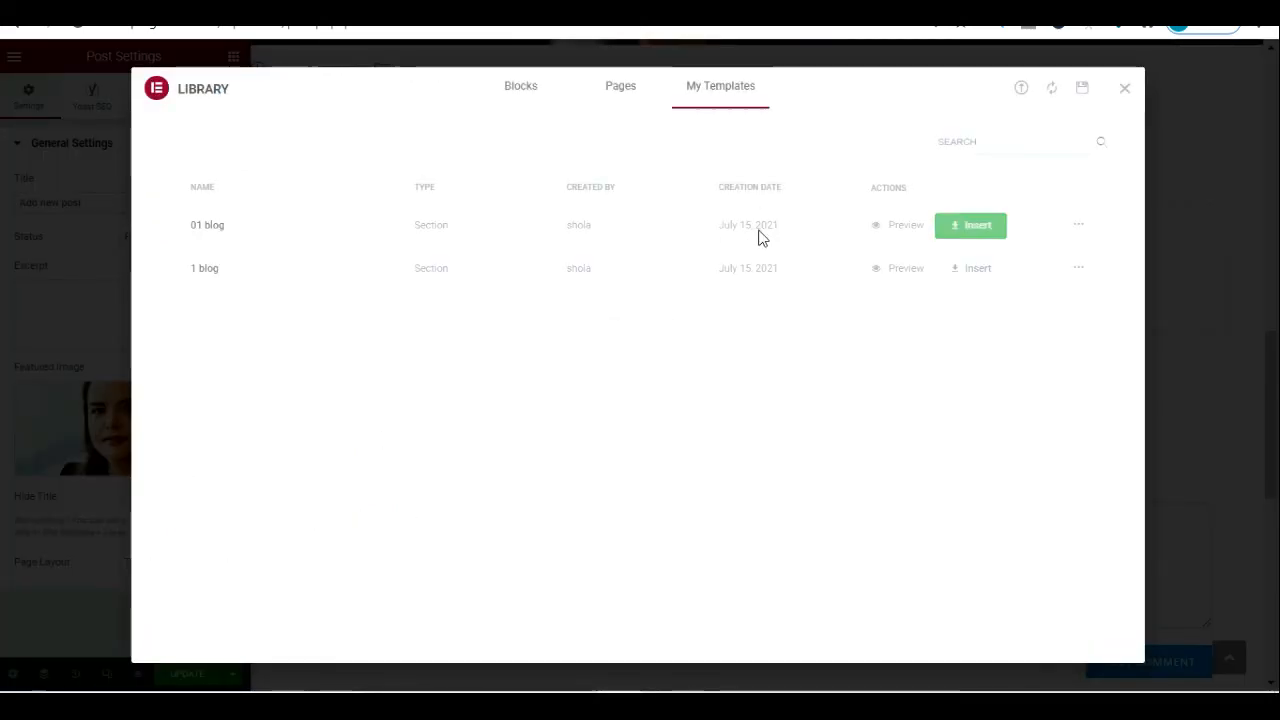
left_click(945, 232)
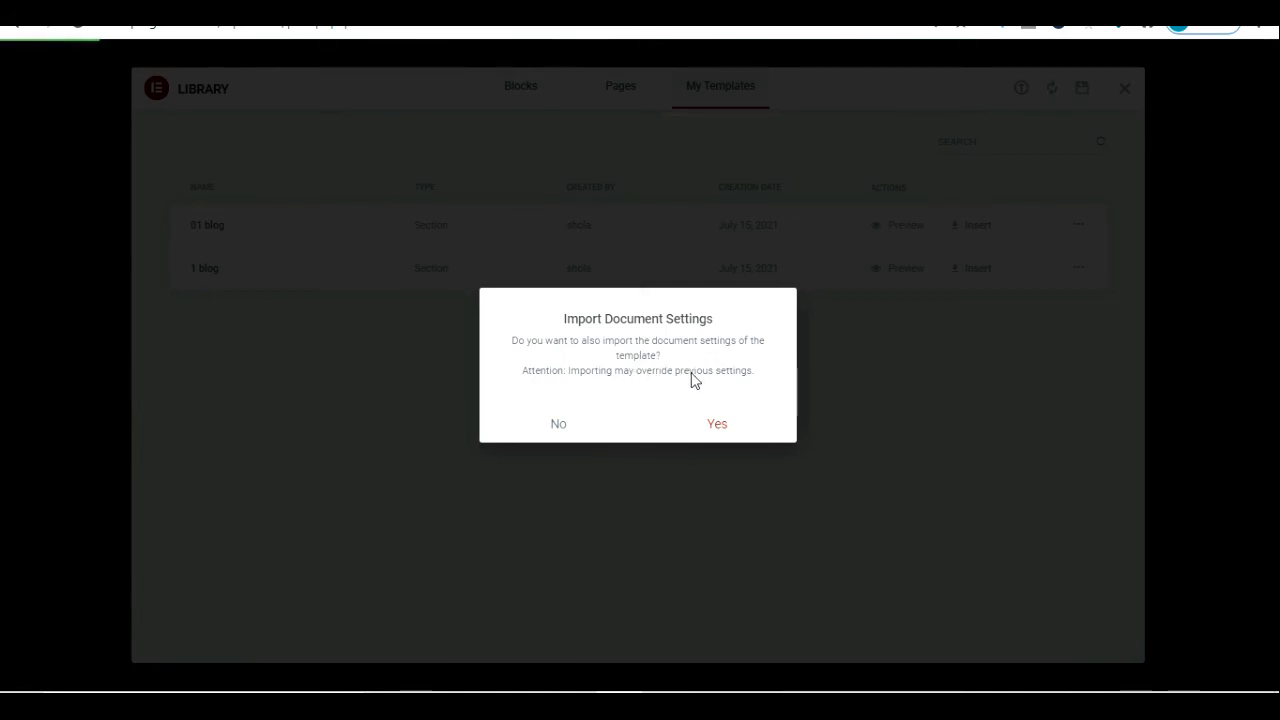
left_click(718, 425)
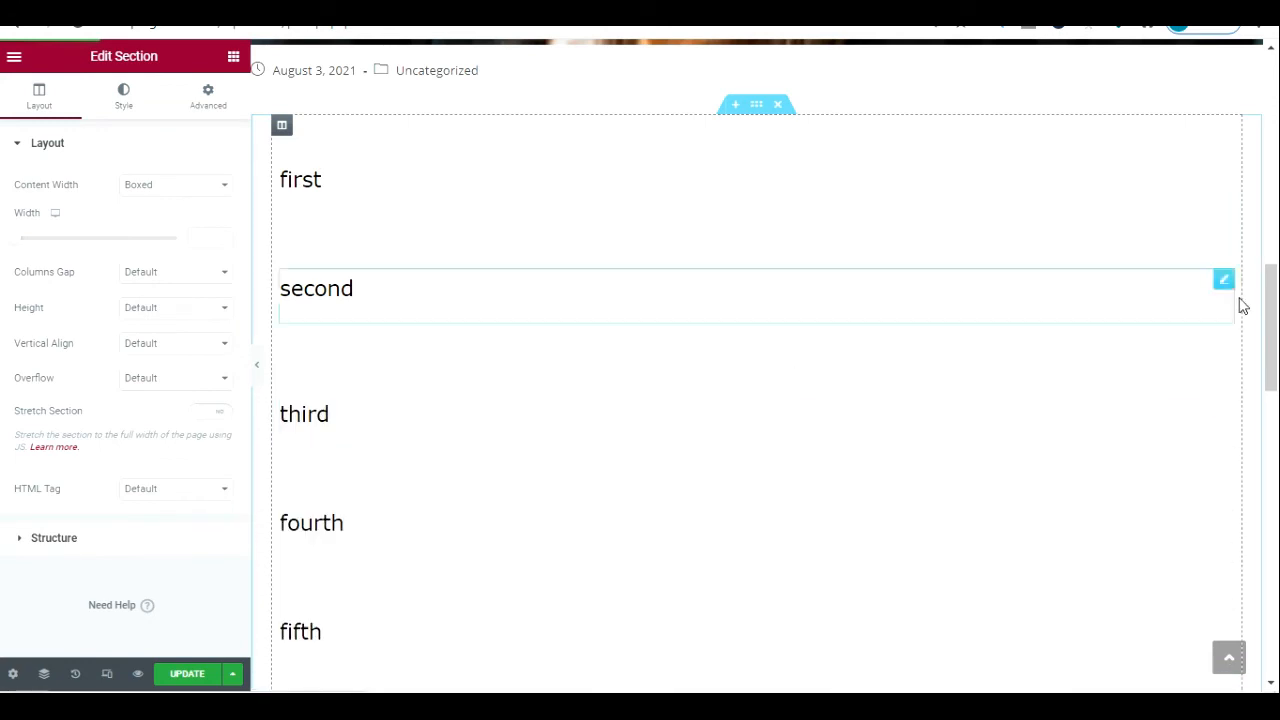
Review the reloaded page for the comment section and switch the post's page layout from Default back to Theme.
left_click_drag(1278, 291, 1278, 241)
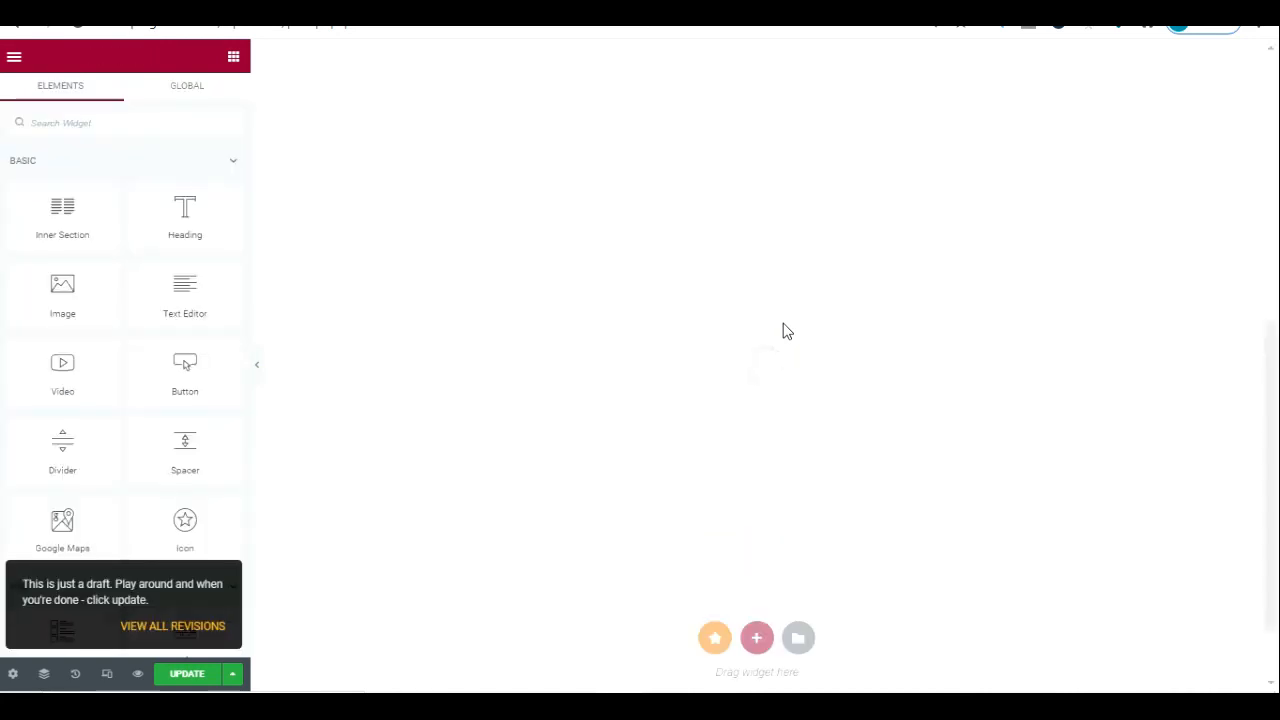
scroll(787, 331, "up", 6)
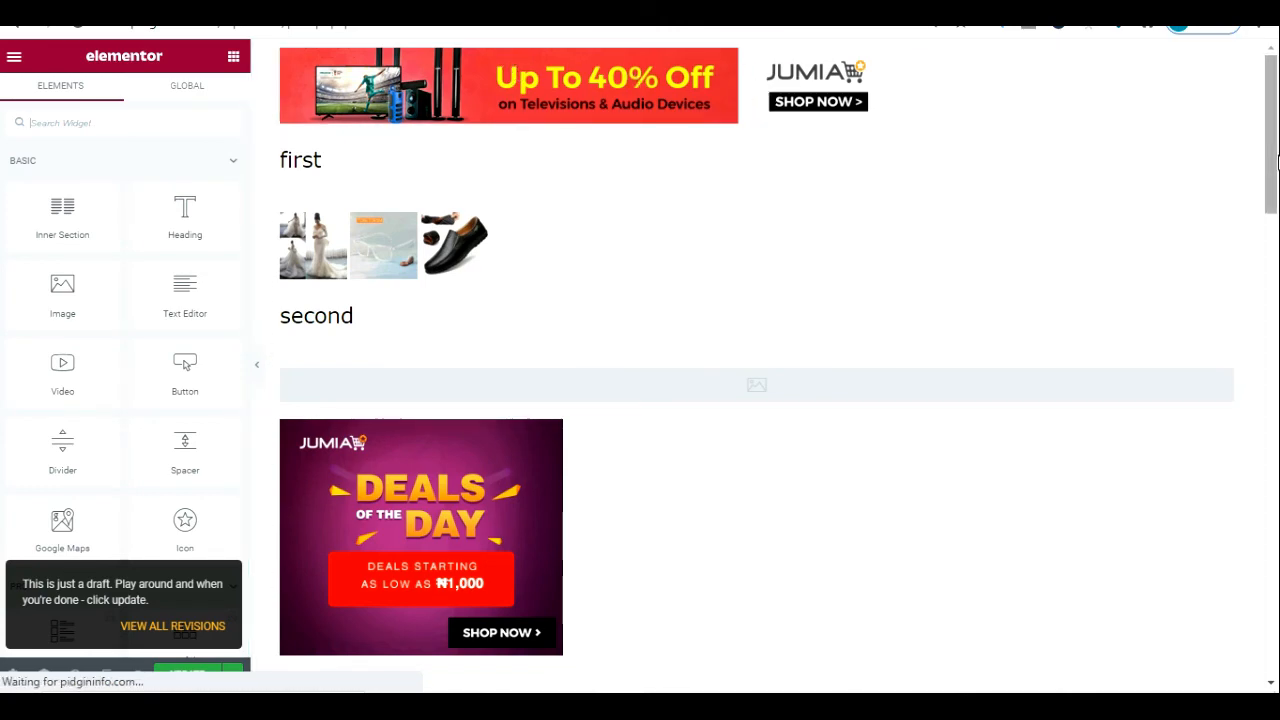
left_click_drag(1266, 140, 1276, 636)
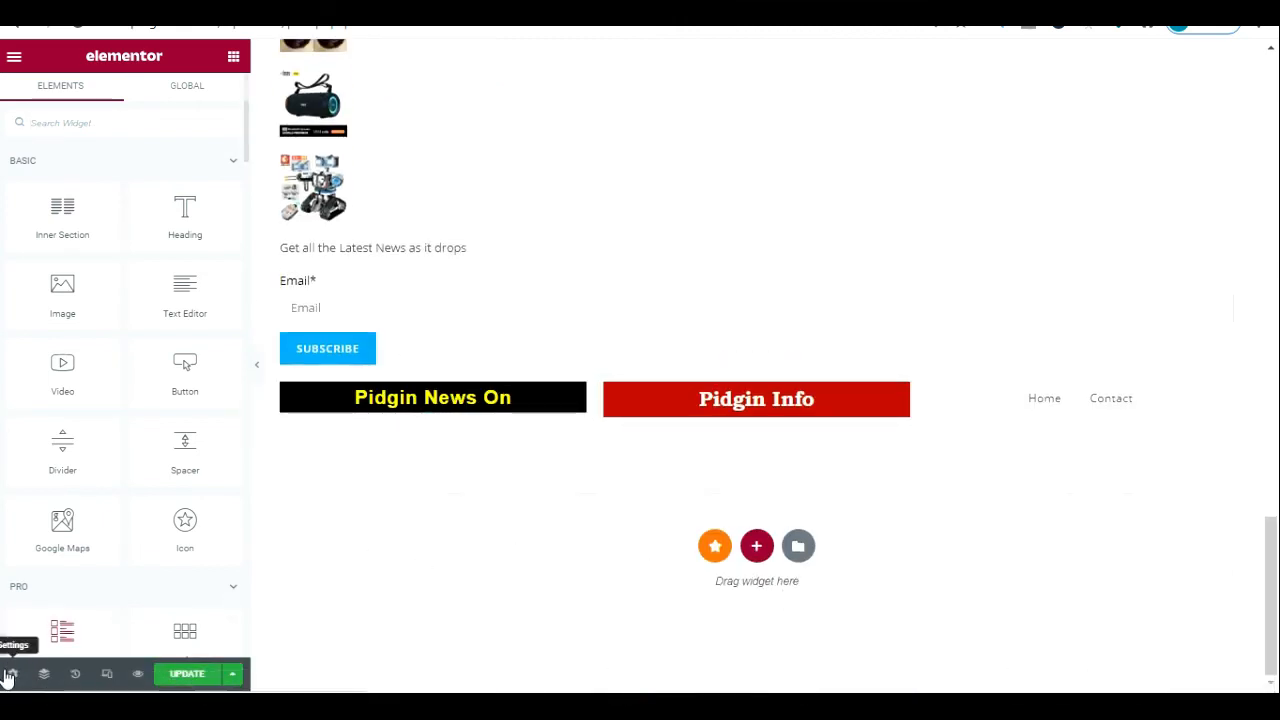
left_click(11, 674)
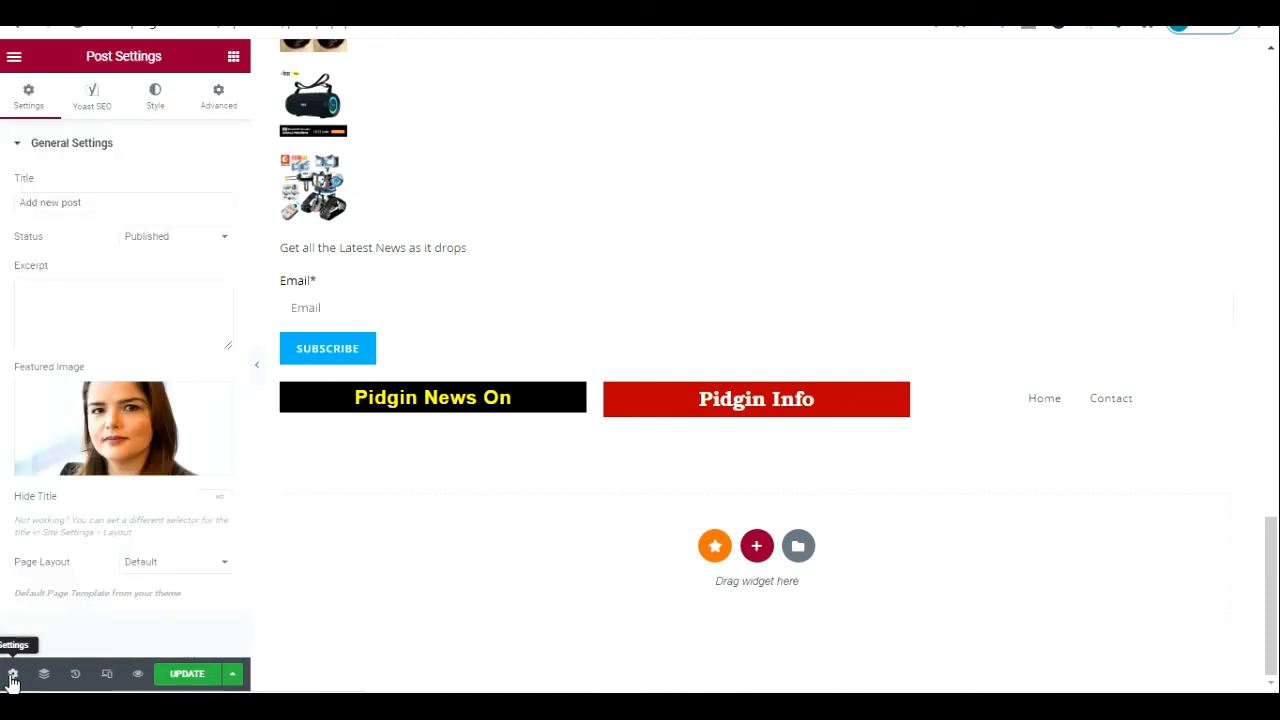
left_click(157, 575)
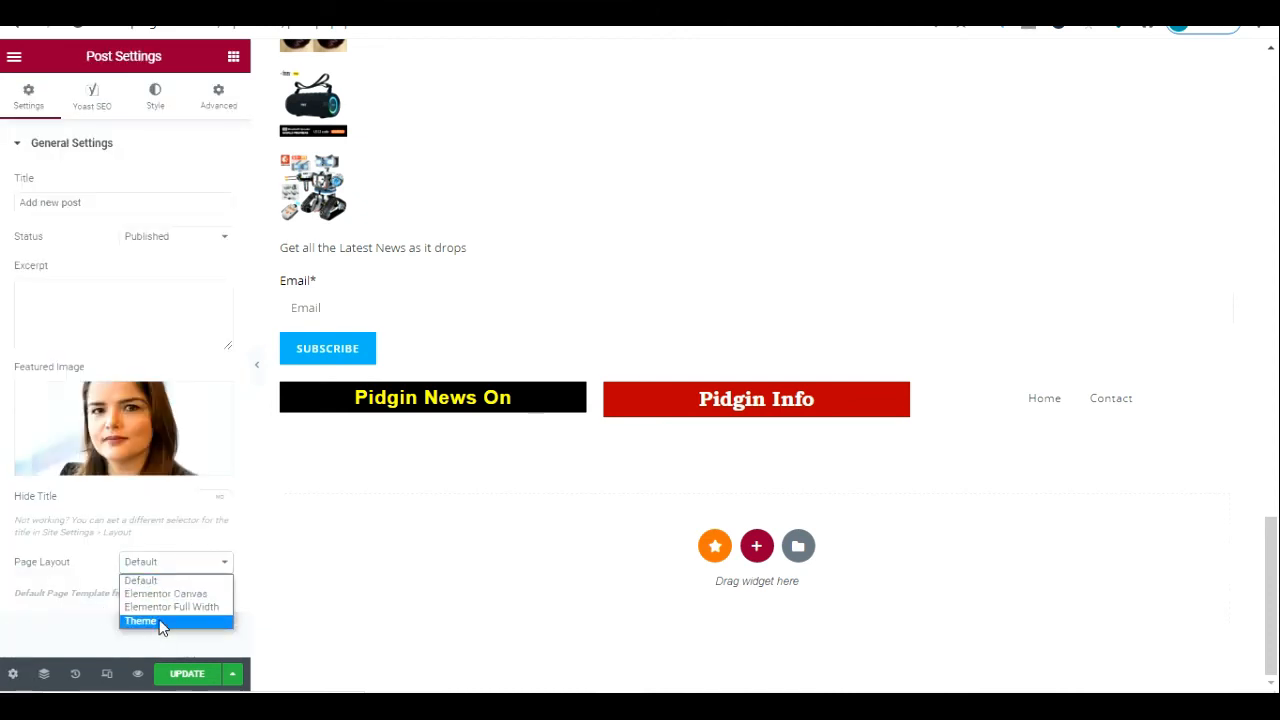
left_click(159, 619)
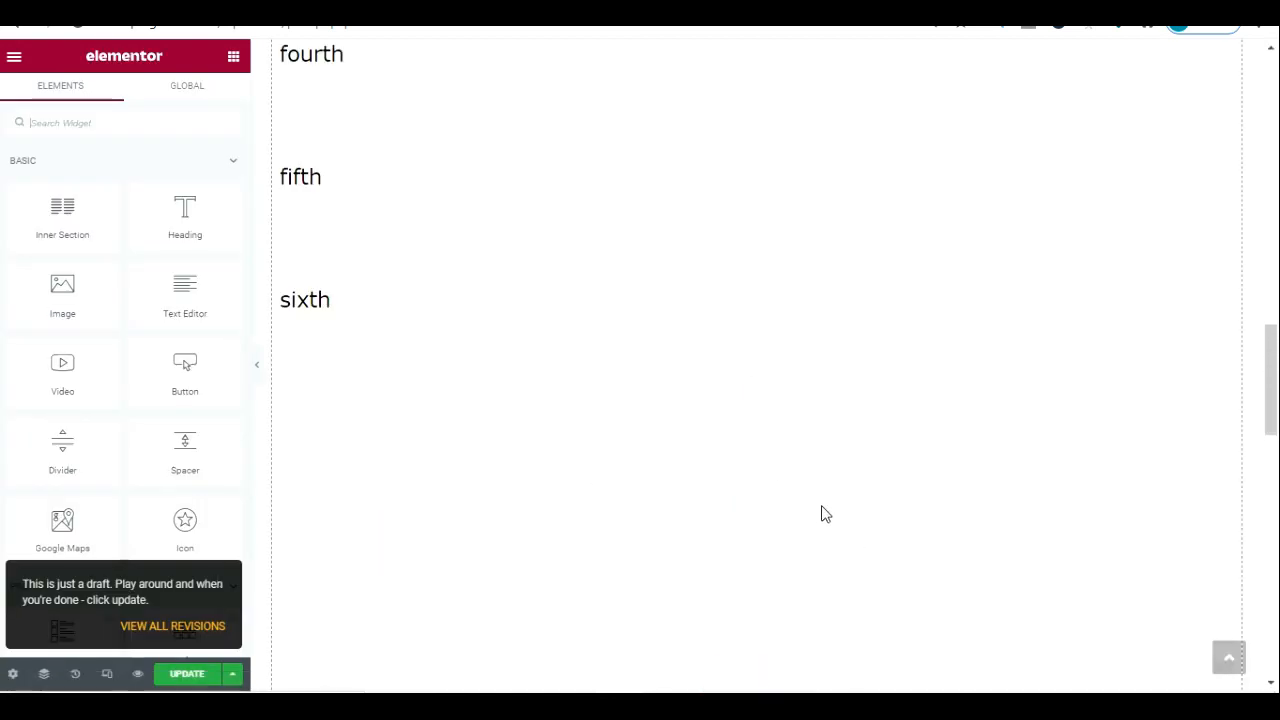
Insert the saved template "01 blog" again below the existing post content, declining to import its document settings.
scroll(825, 514, "up", 8)
left_click_drag(1276, 252, 1273, 648)
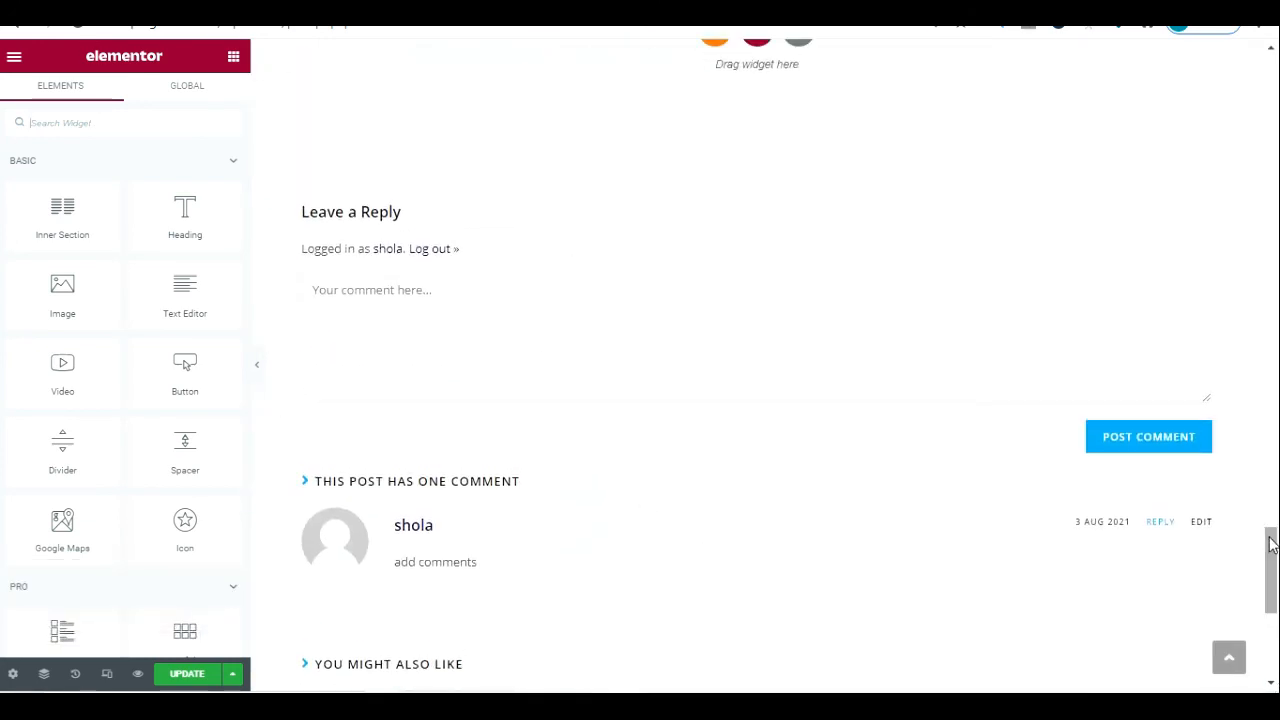
left_click_drag(1272, 540, 1273, 474)
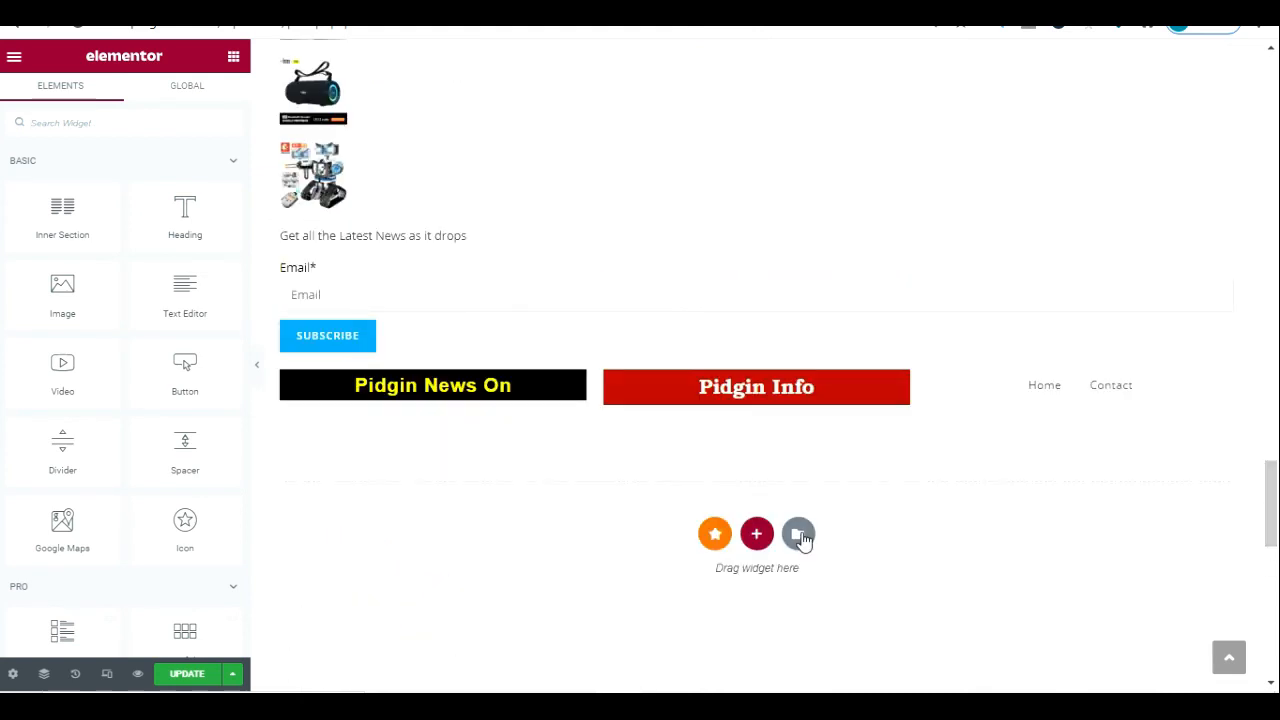
left_click(799, 535)
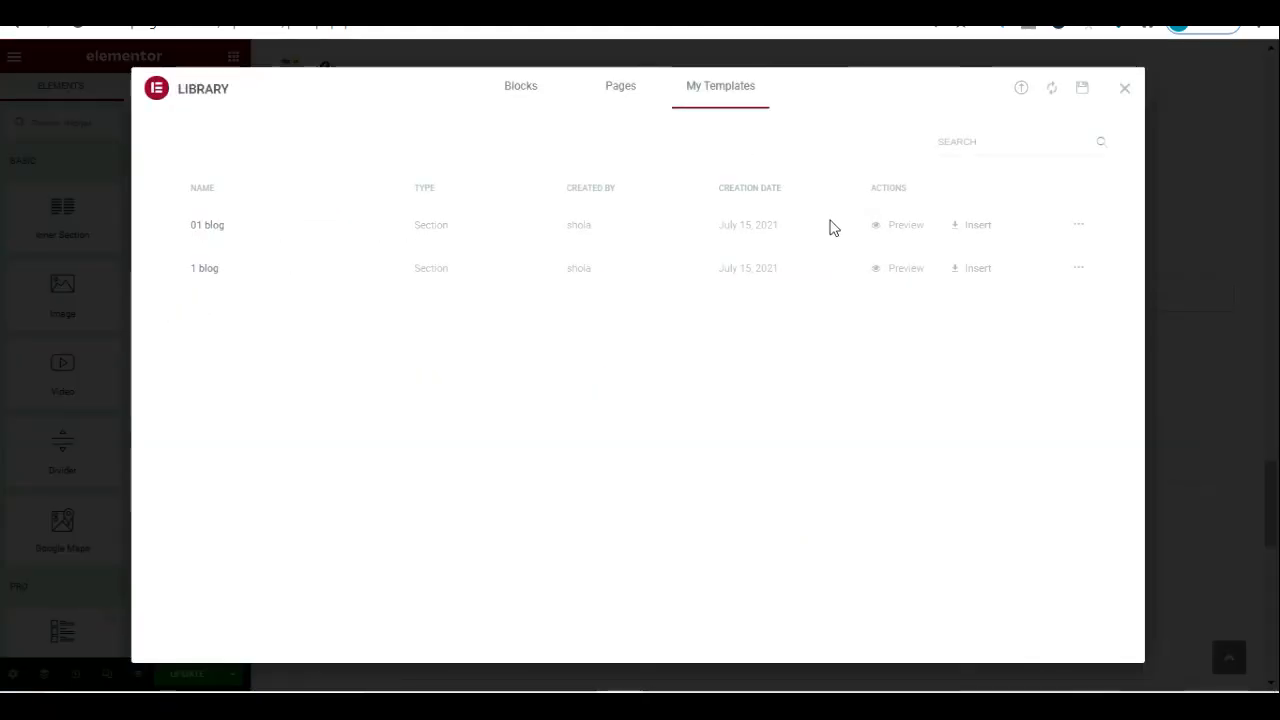
left_click(960, 229)
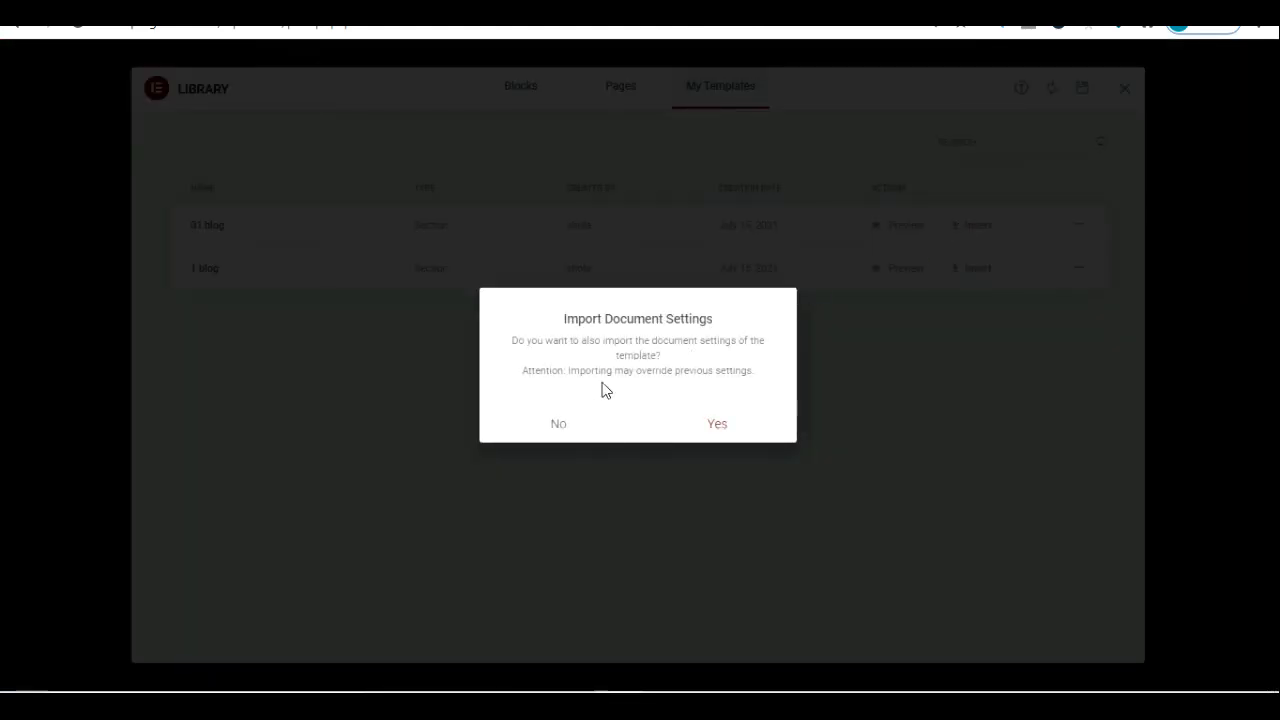
left_click(558, 426)
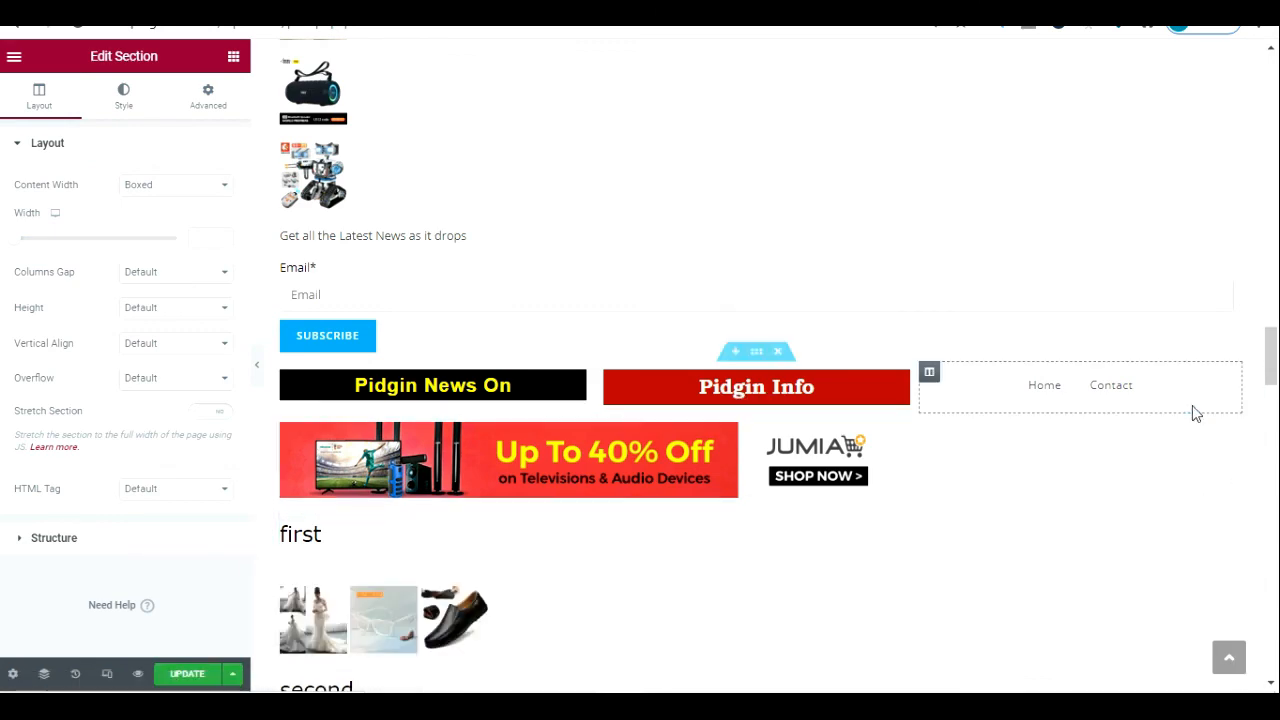
Return to the widget list and update the post to save the newly inserted template content.
left_click_drag(1270, 362, 1271, 260)
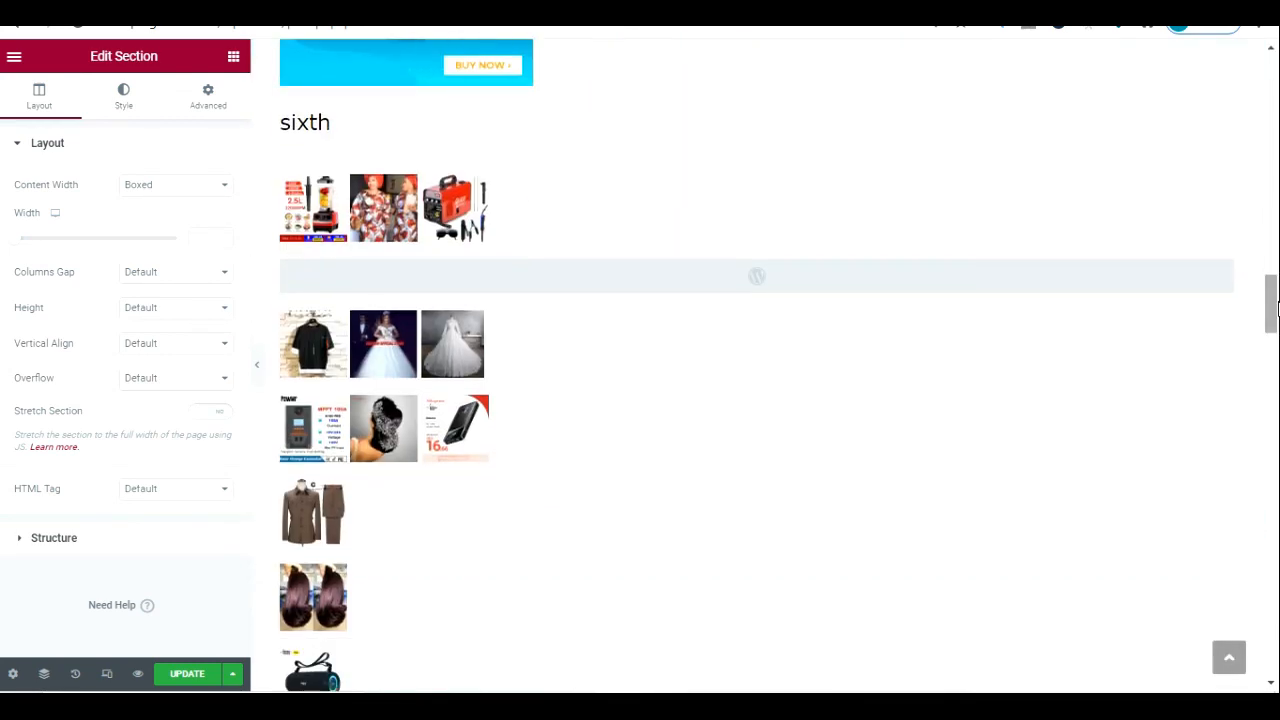
left_click(232, 60)
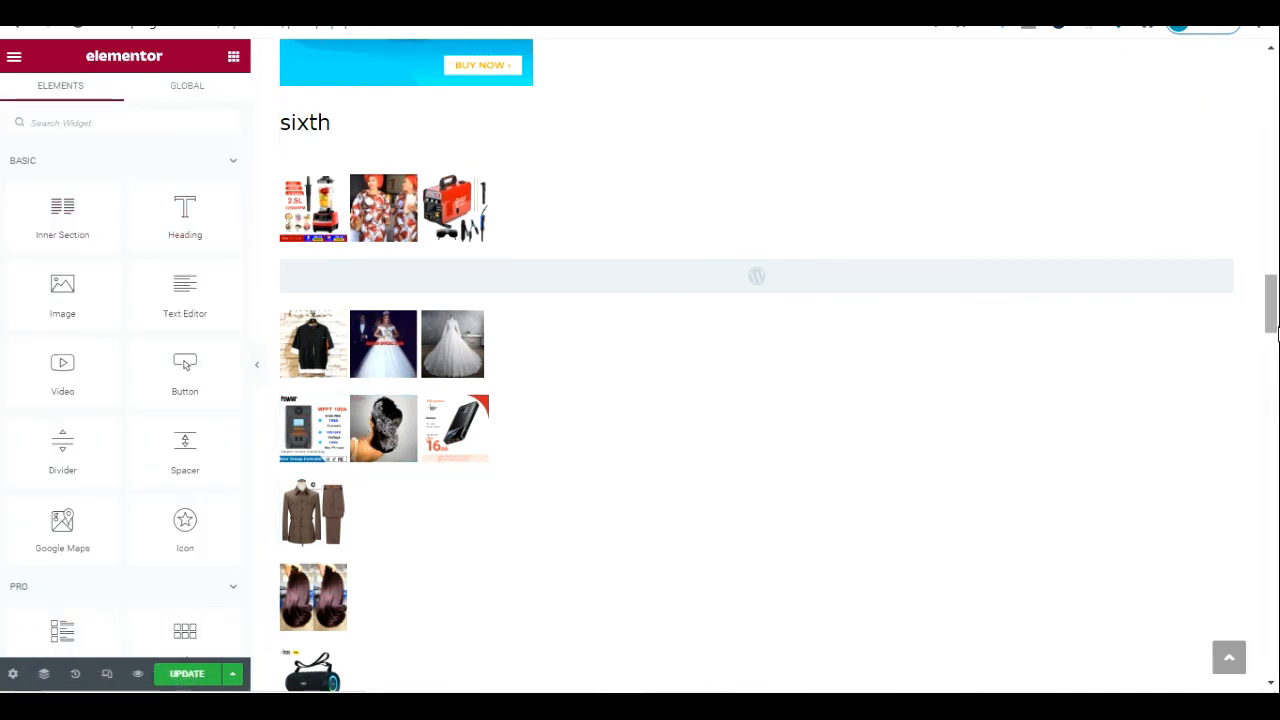
left_click_drag(1276, 328, 1277, 100)
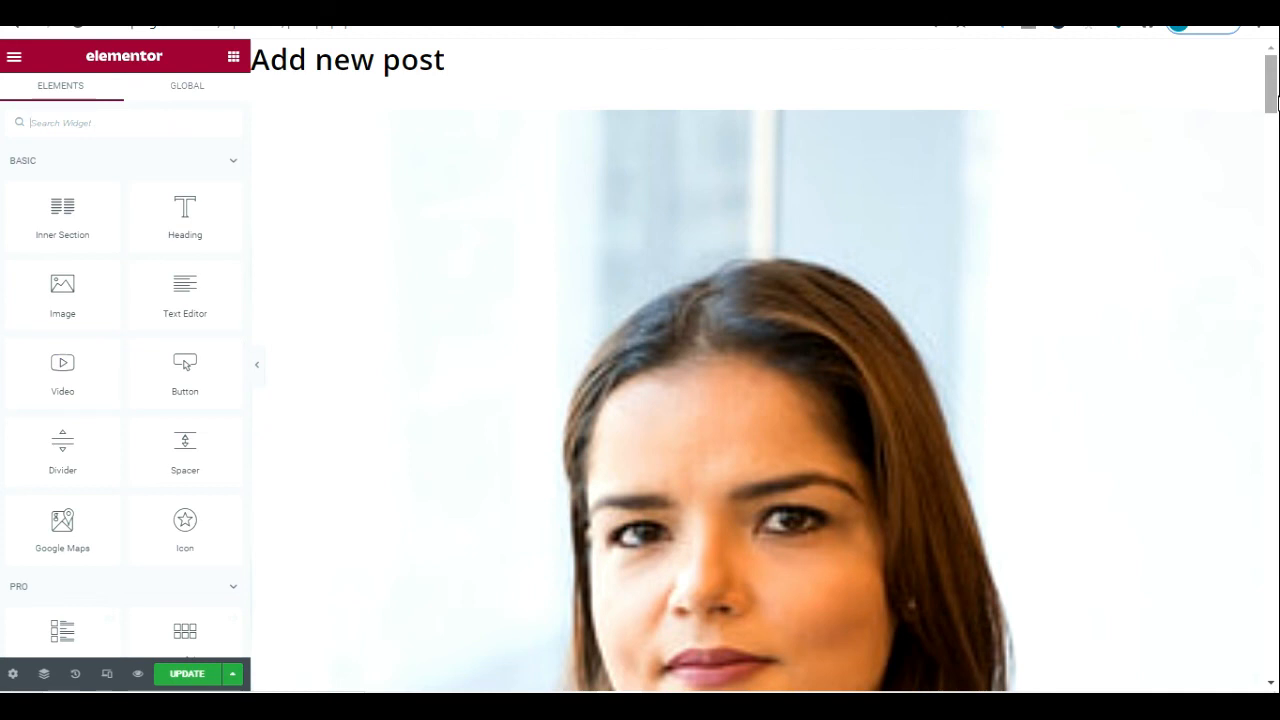
left_click(187, 675)
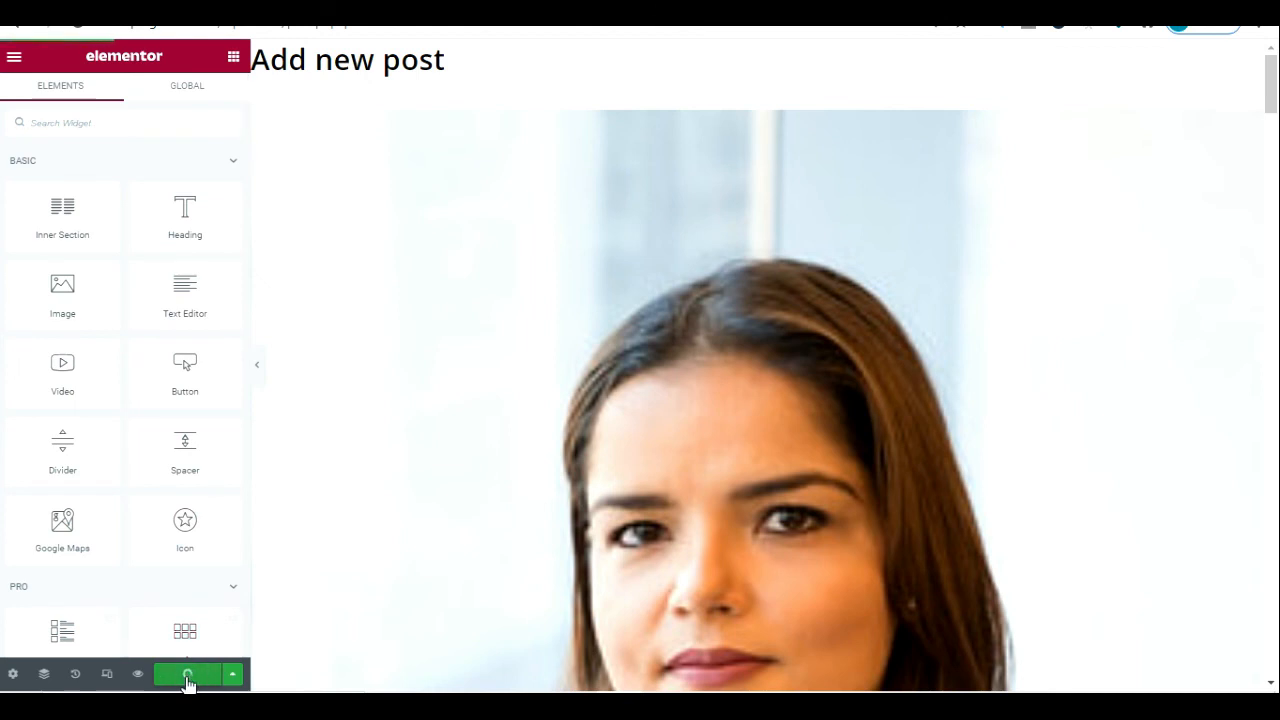